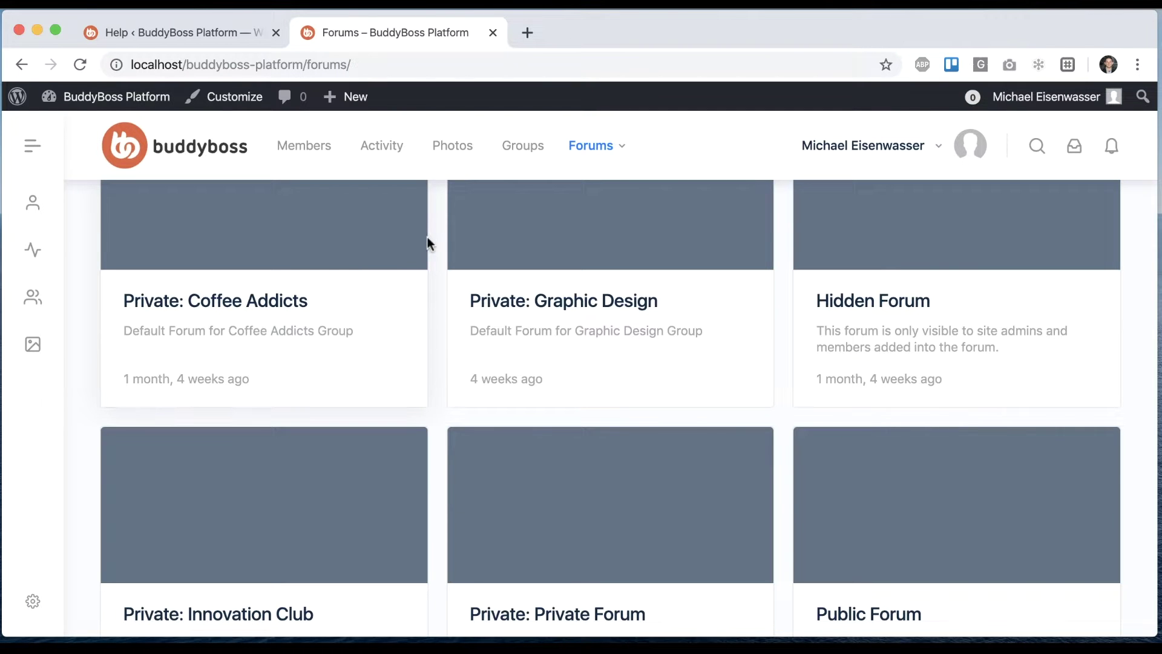
pyautogui.scroll(5, 428, 242)
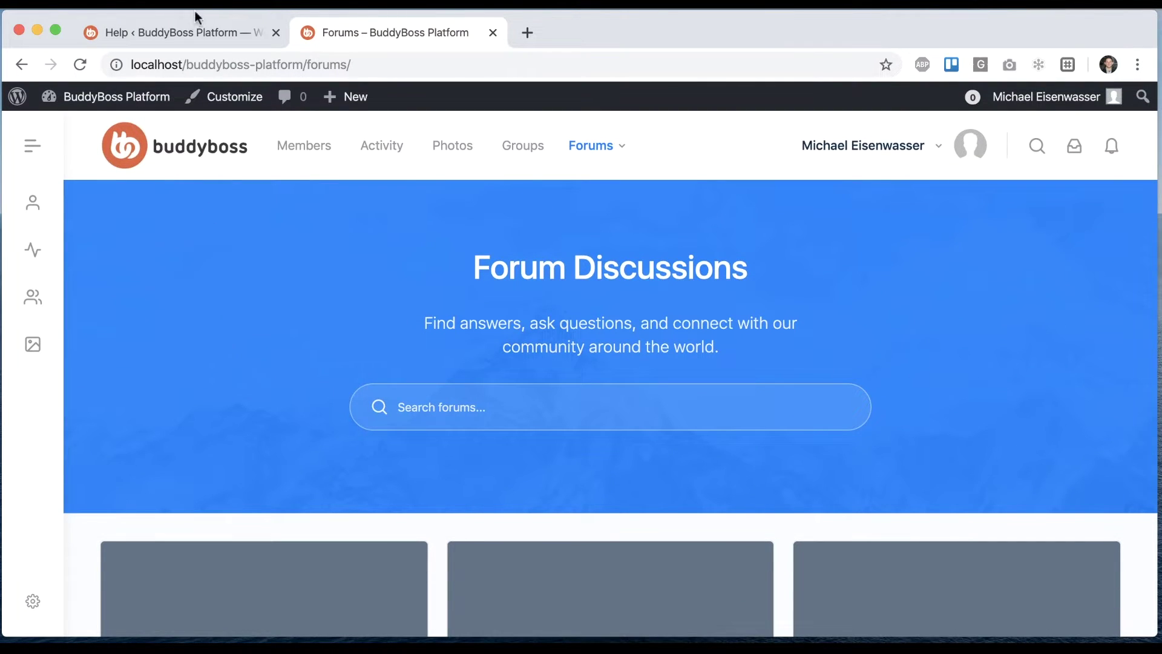
# Step: Open the Forum Shortcodes article under Features / Components > Forum Discussions in BuddyBoss Help
pyautogui.click(182, 27)
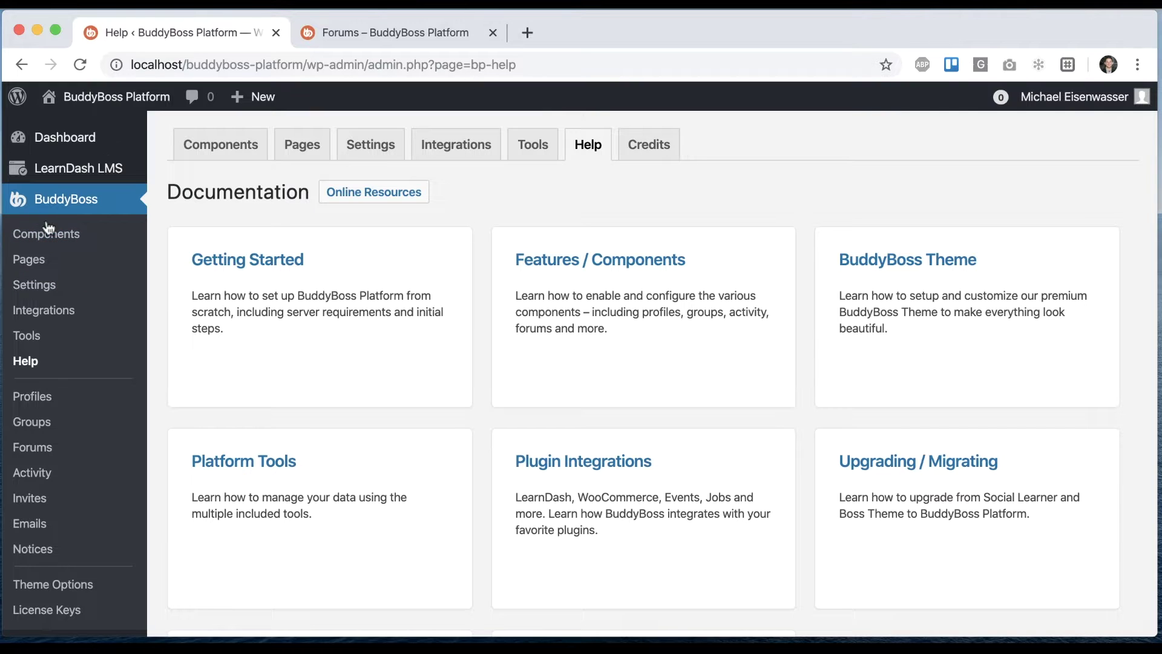
pyautogui.click(626, 263)
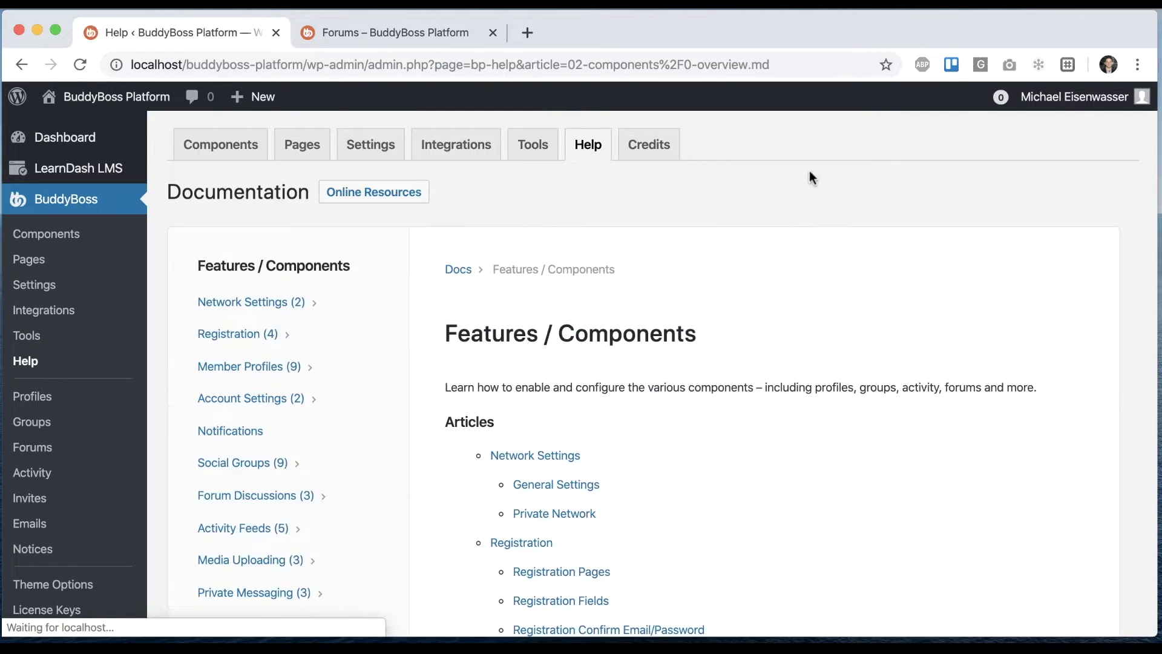
pyautogui.click(328, 504)
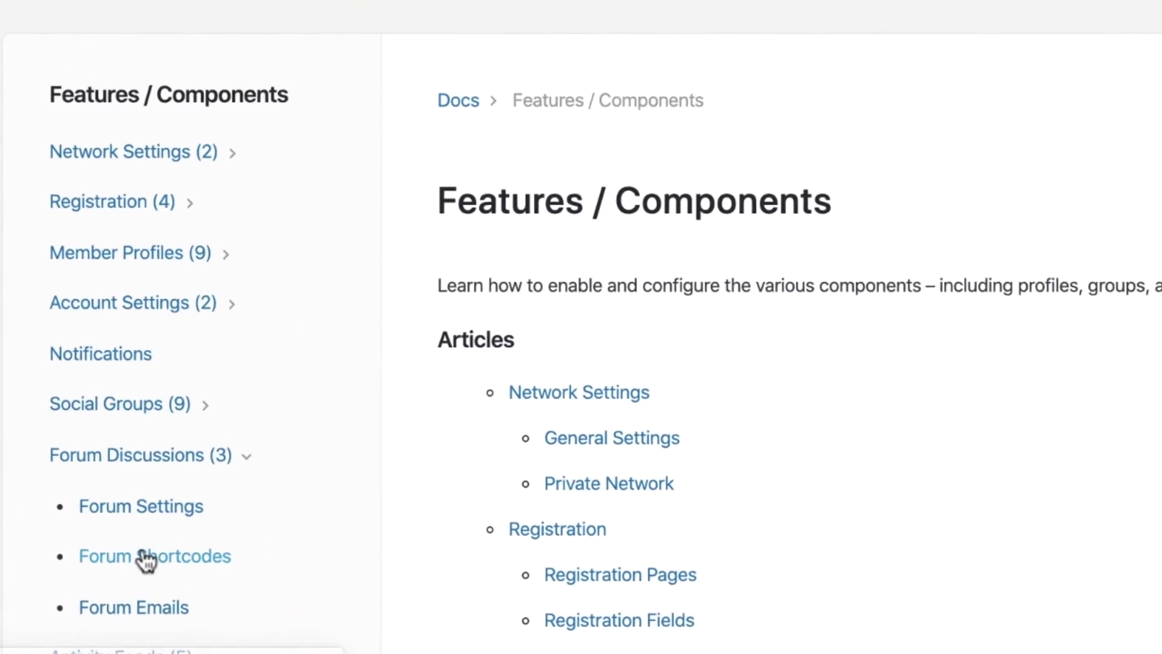
pyautogui.click(132, 561)
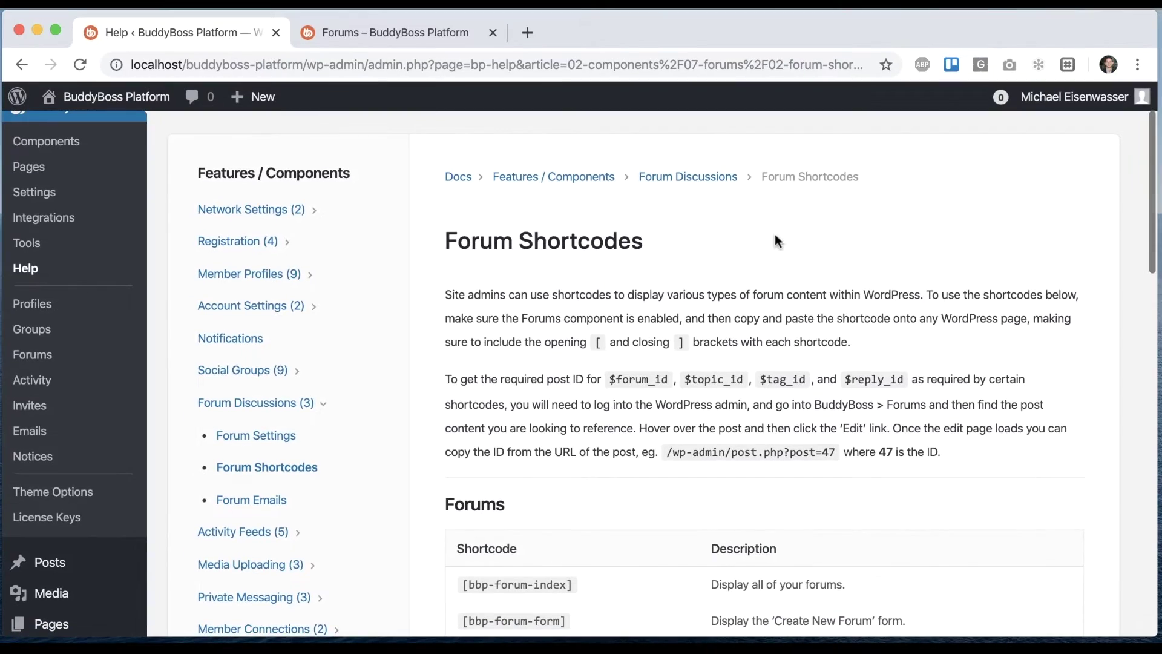
pyautogui.scroll(-5, 764, 252)
pyautogui.scroll(-5, 656, 415)
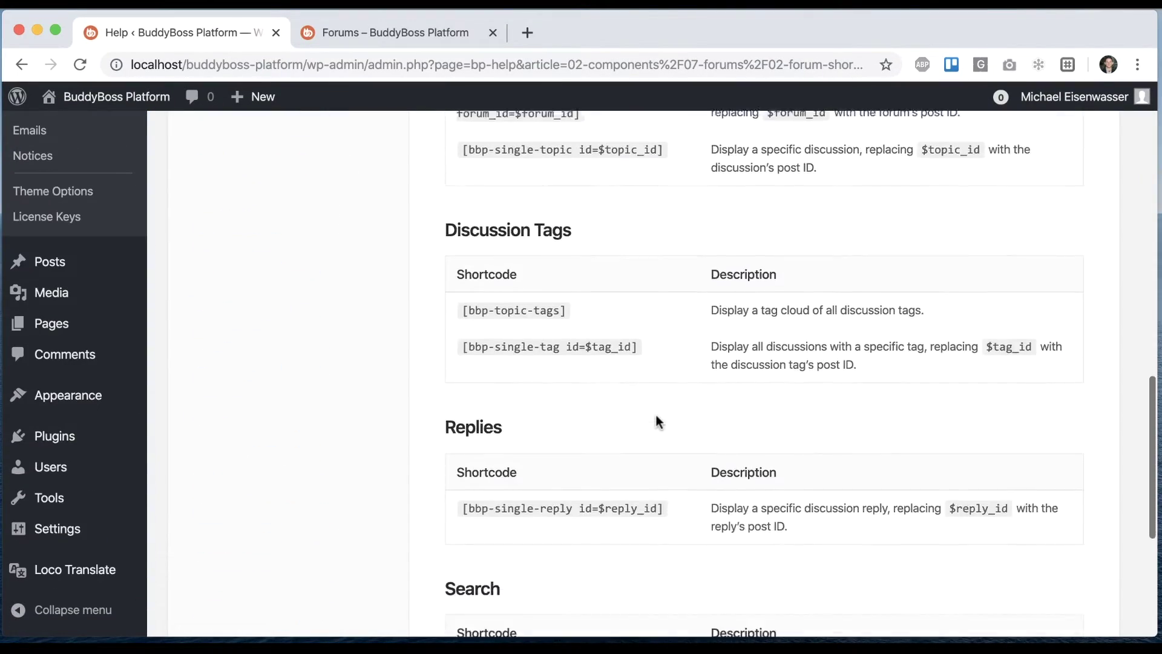
pyautogui.scroll(5, 656, 415)
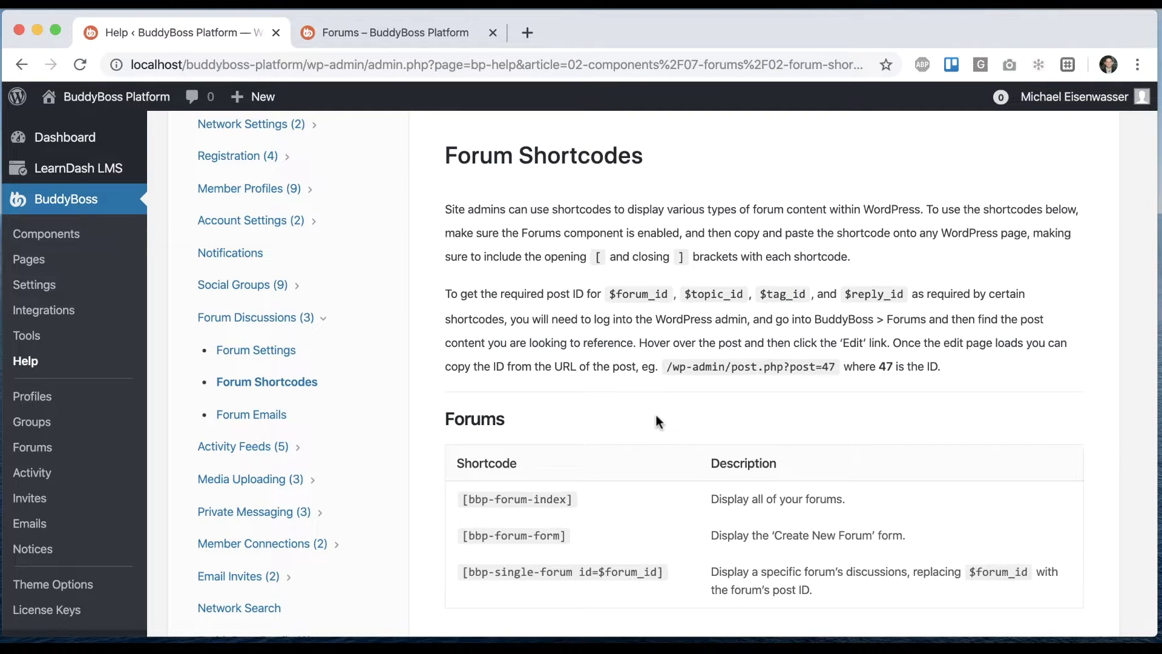
pyautogui.scroll(-3, 657, 419)
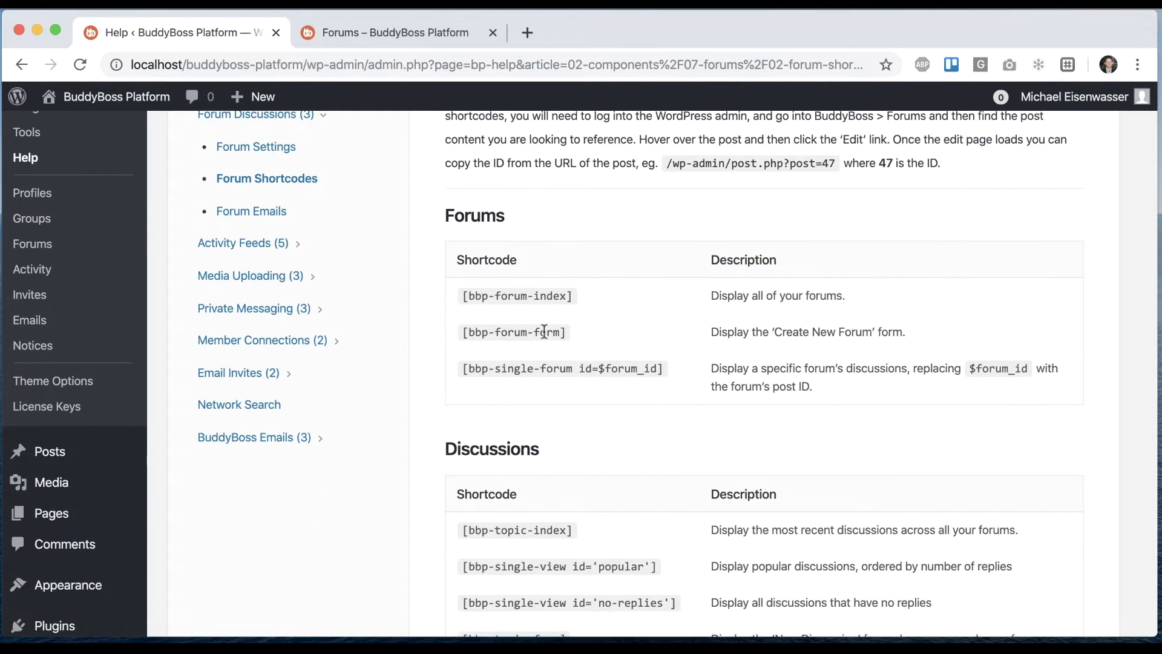
pyautogui.scroll(-1, 553, 336)
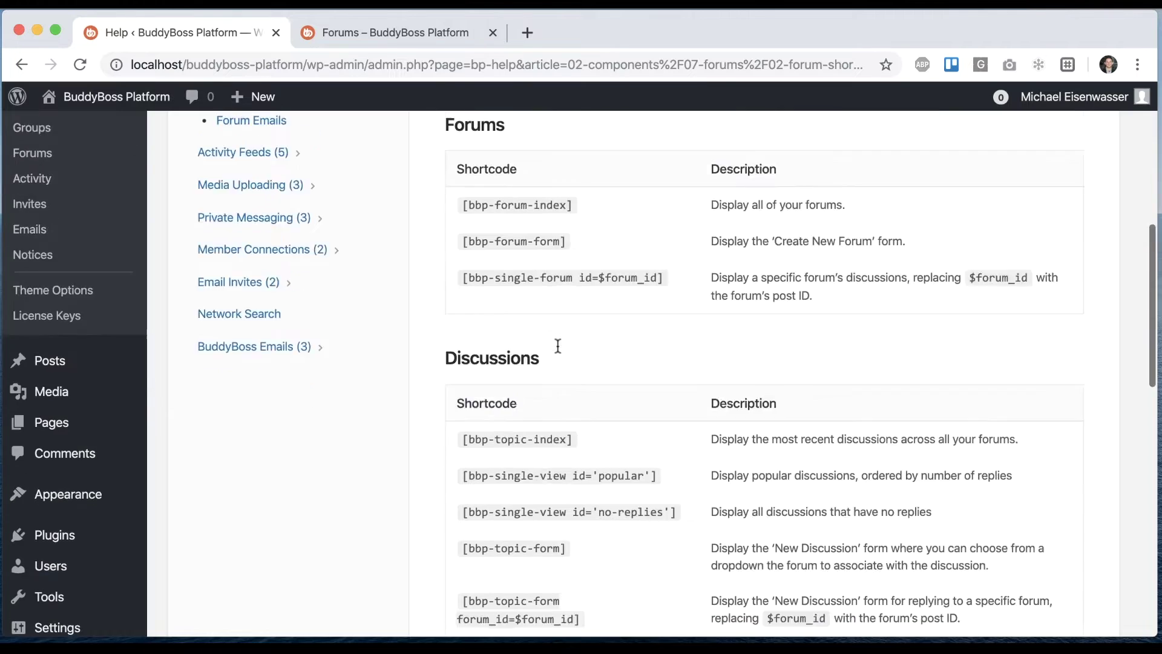
pyautogui.scroll(-2, 558, 345)
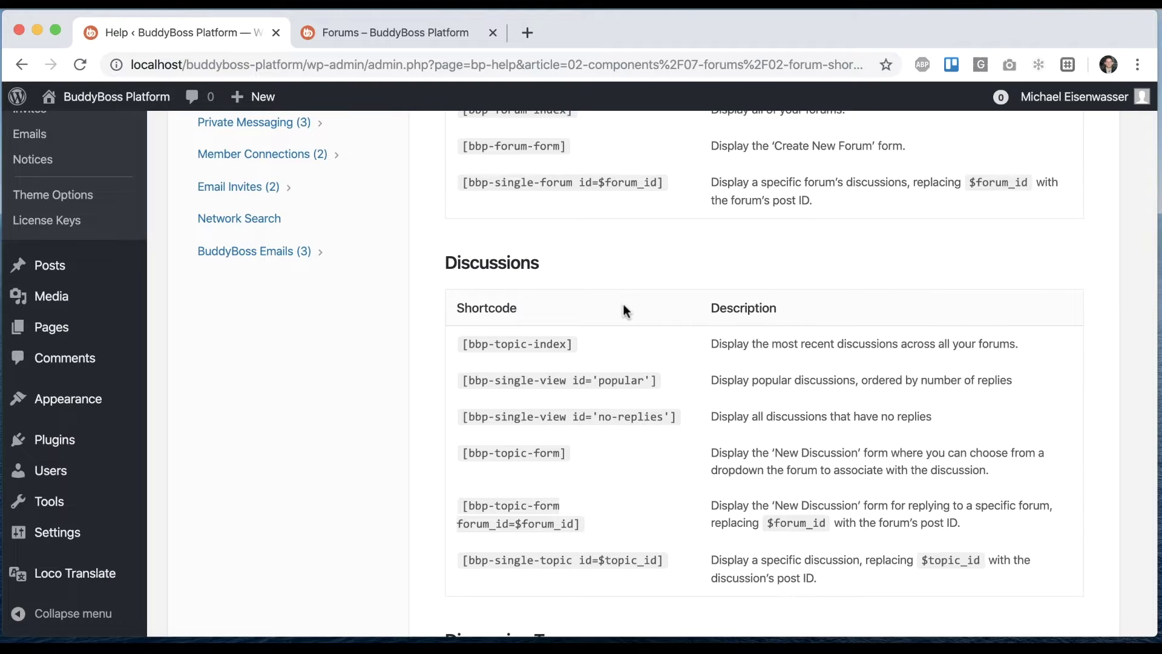
pyautogui.scroll(-5, 623, 311)
pyautogui.scroll(-1, 623, 311)
pyautogui.scroll(-1, 623, 310)
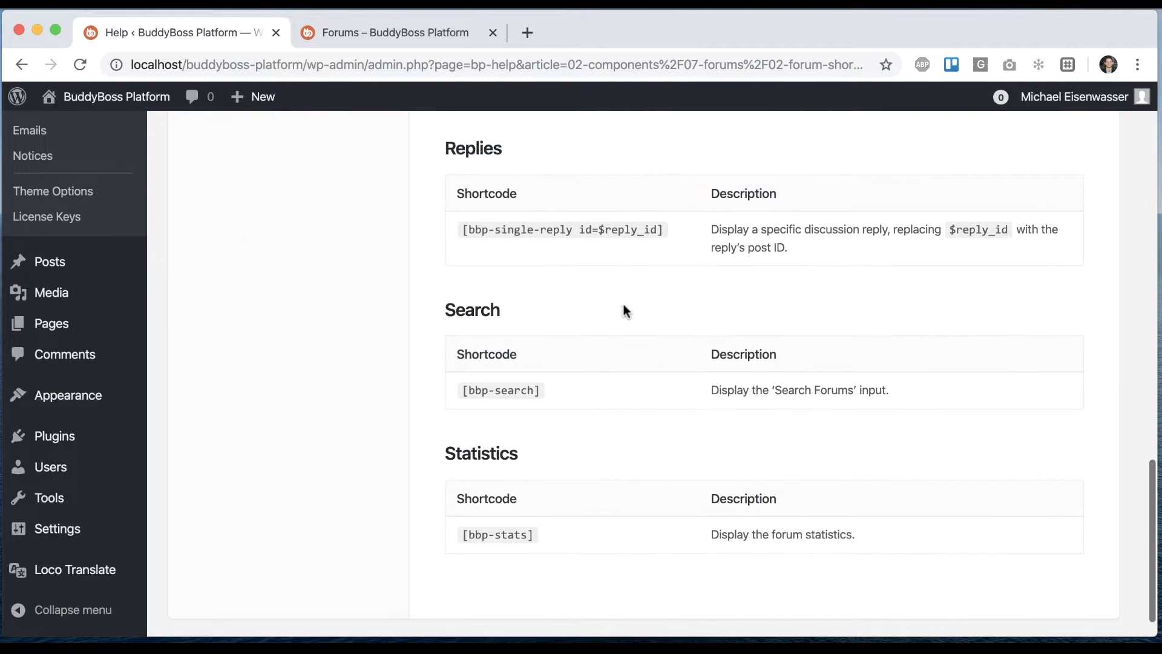
pyautogui.scroll(1, 812, 195)
pyautogui.scroll(5, 809, 195)
pyautogui.scroll(3, 809, 195)
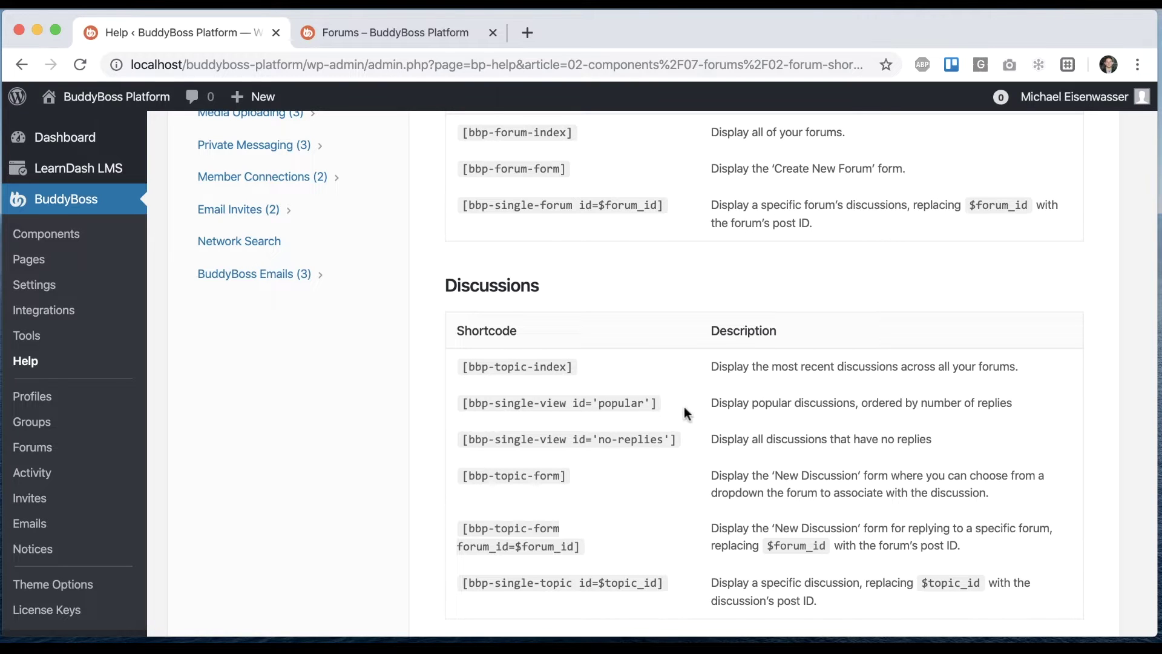
pyautogui.scroll(3, 1028, 372)
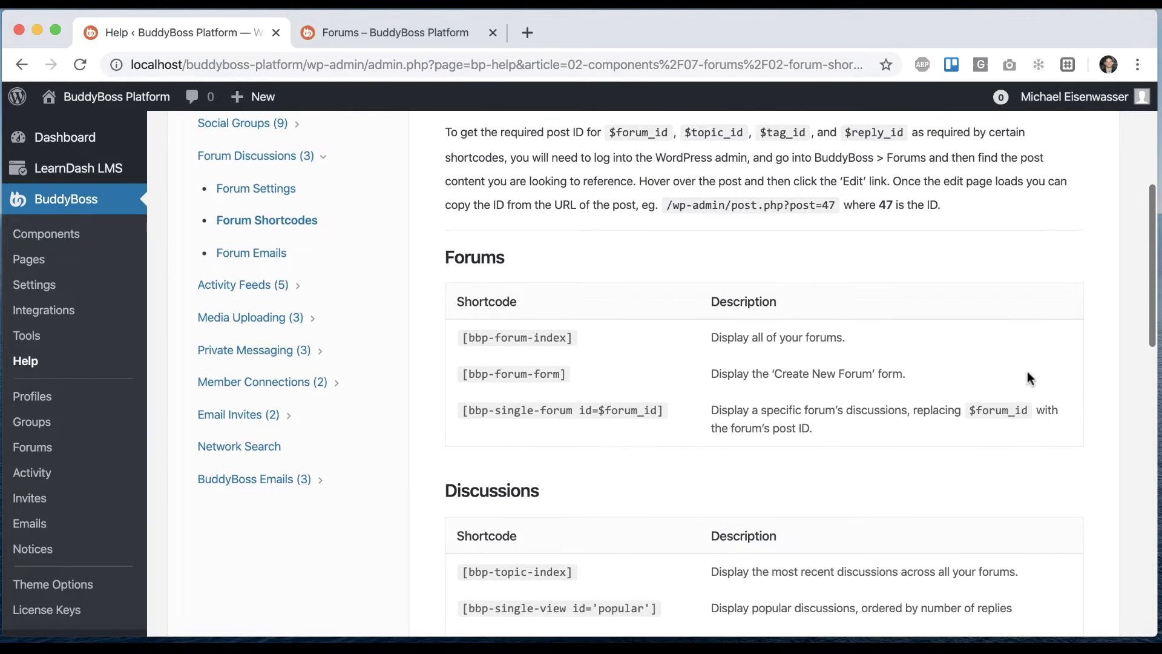
pyautogui.scroll(-7, 938, 382)
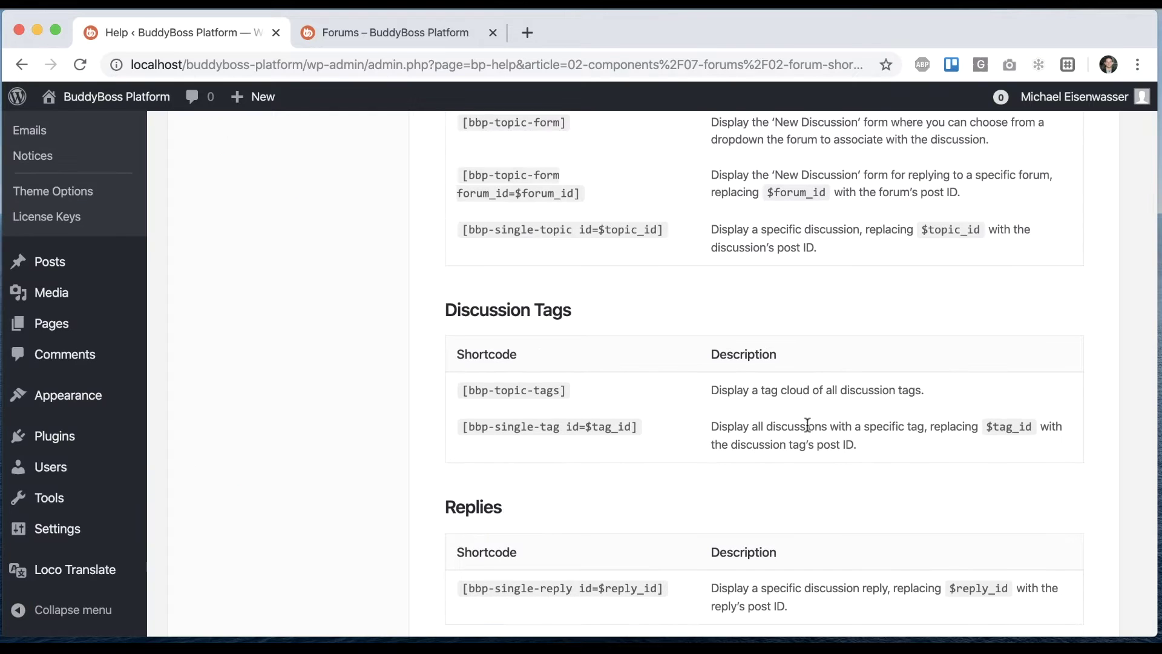
pyautogui.scroll(-3, 915, 464)
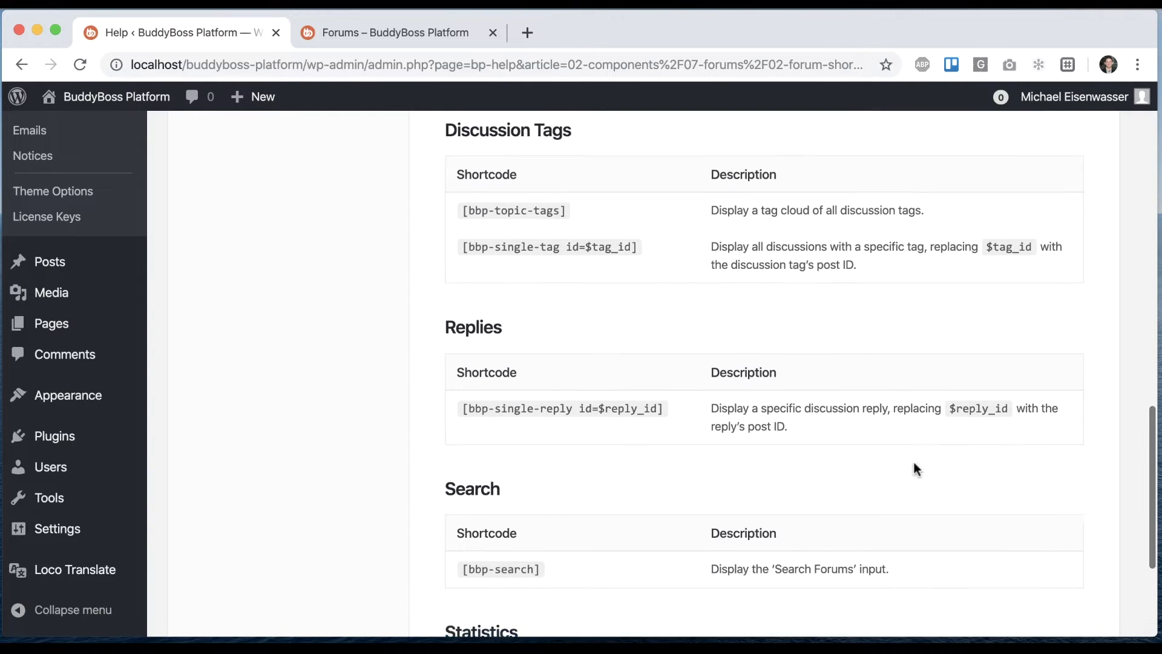
pyautogui.scroll(6, 914, 463)
pyautogui.scroll(2, 914, 463)
pyautogui.scroll(2, 914, 469)
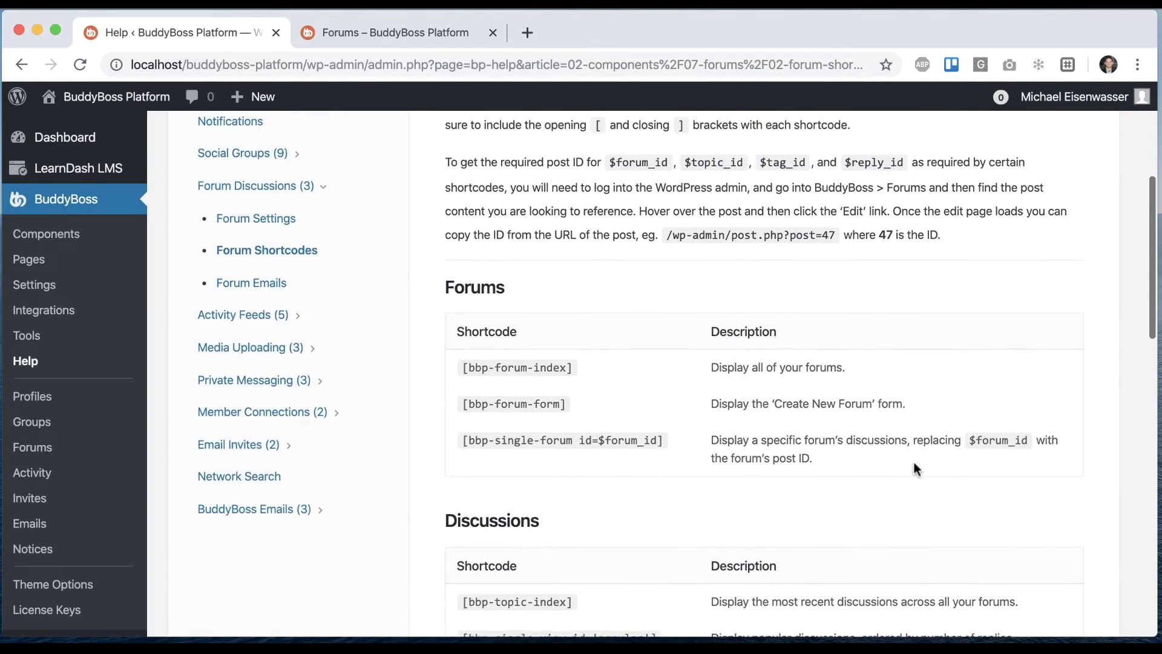
pyautogui.scroll(-1, 914, 469)
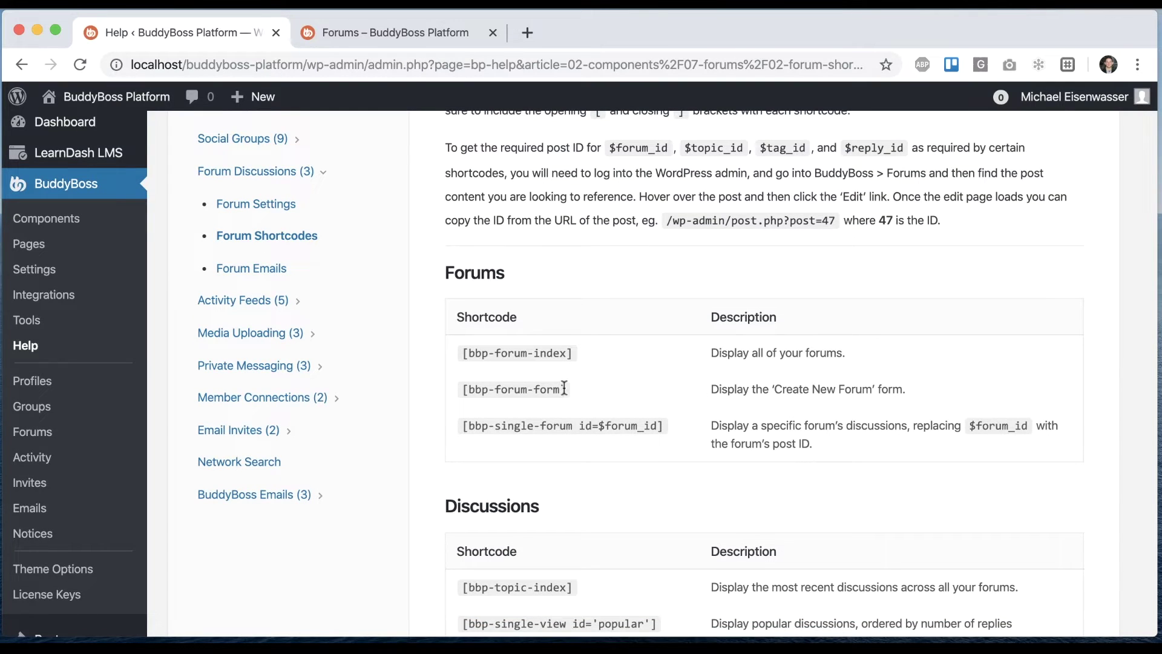
# Step: Highlight the [bbp-forum-form] shortcode in the Forums shortcode table
pyautogui.moveTo(564, 390); pyautogui.dragTo(462, 390)
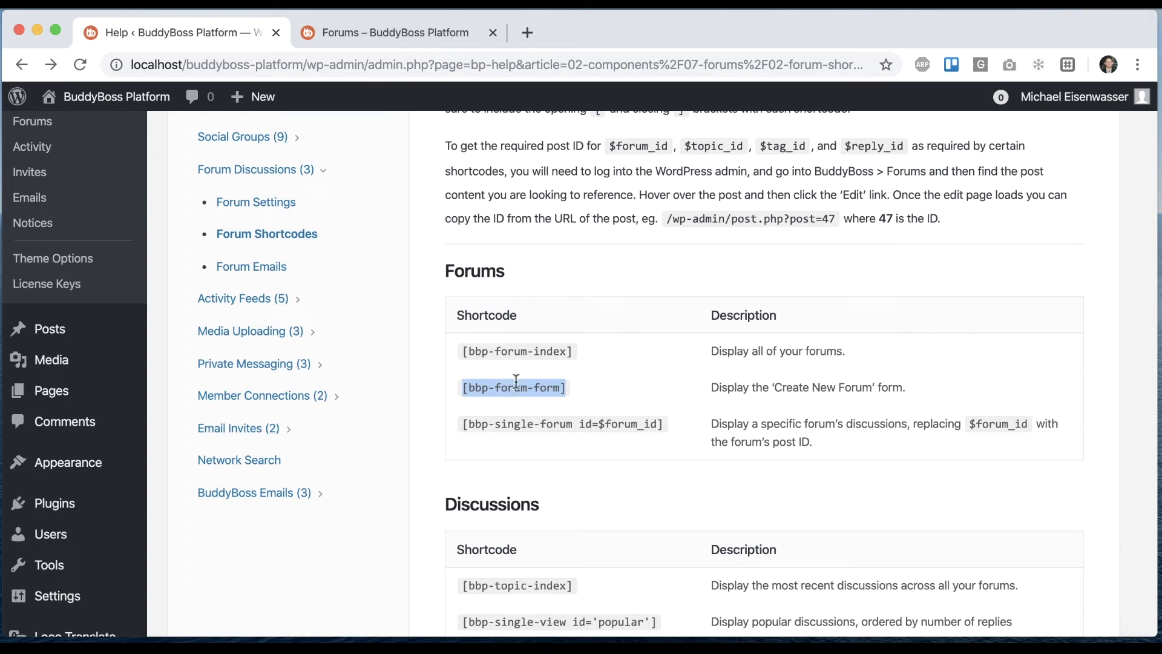
pyautogui.scroll(4, 517, 387)
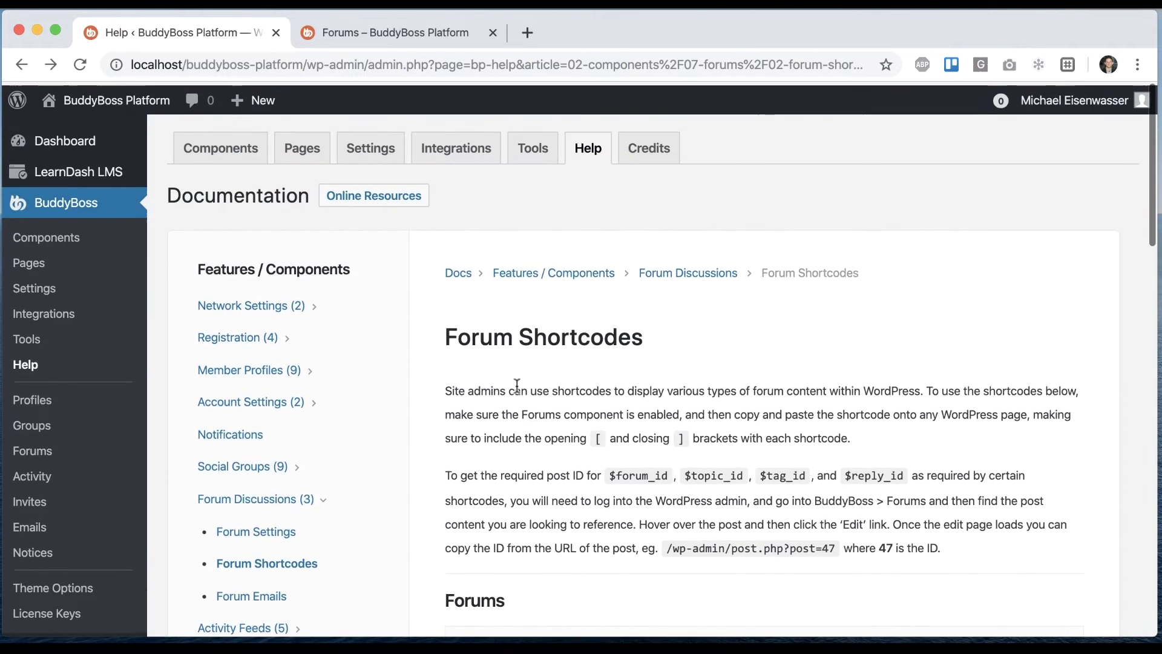
pyautogui.scroll(-6, 518, 391)
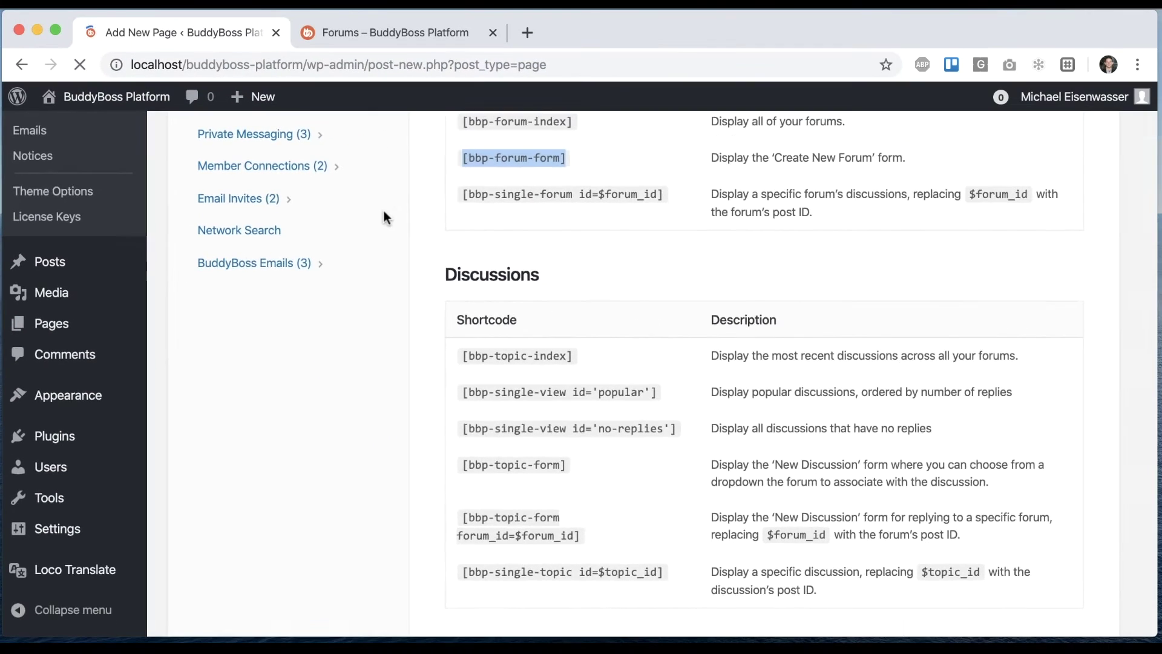
# Step: Put the cursor in the title field of a new blank page
pyautogui.click(404, 241)
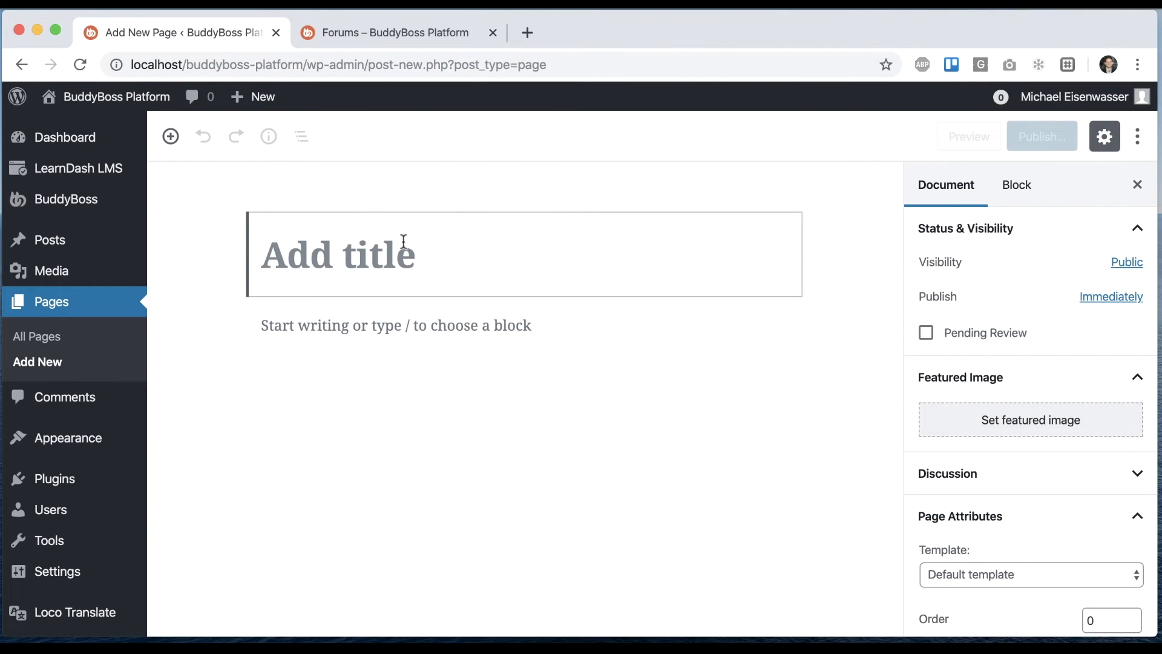
pyautogui.write('Ne')
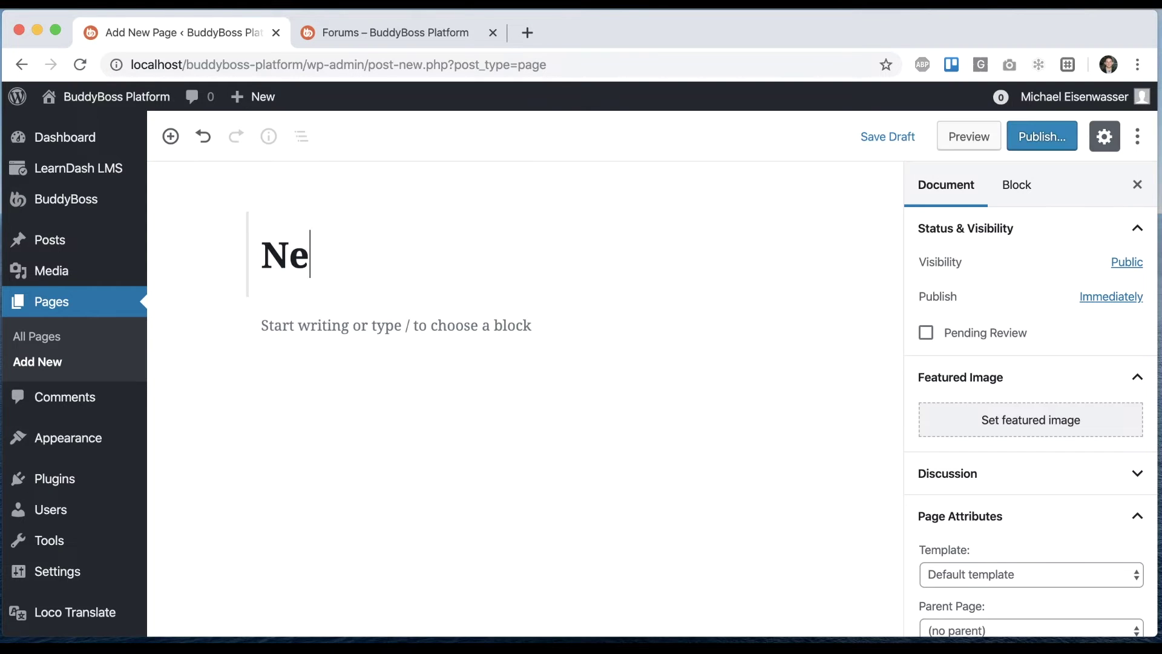
pyautogui.write('w Forum')
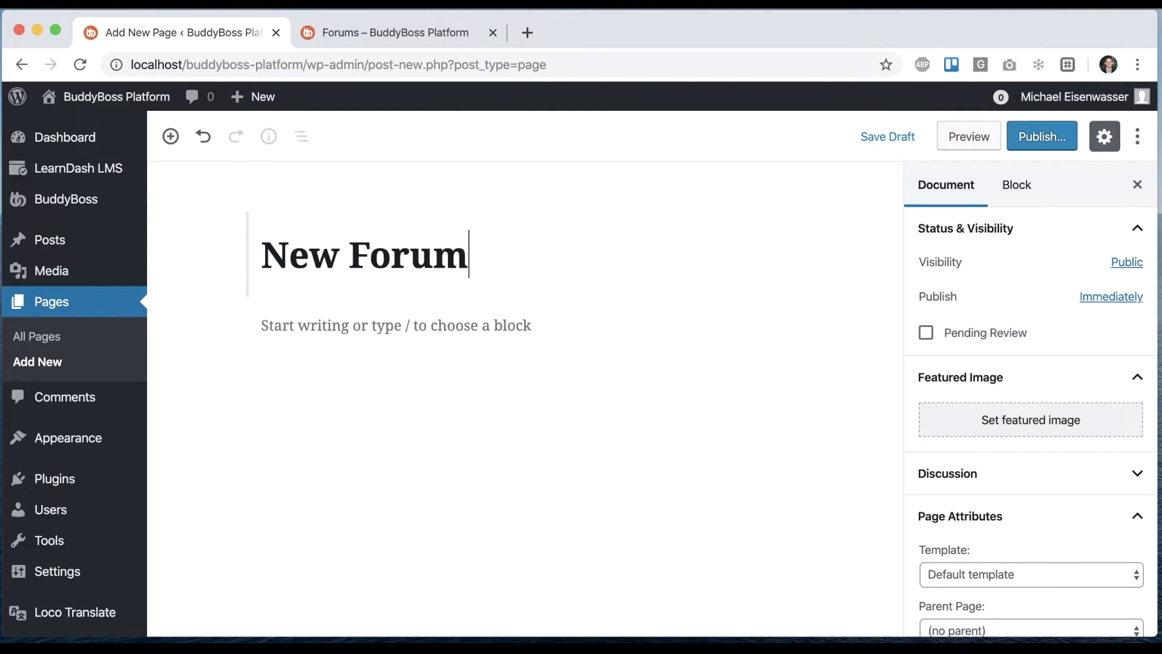
# Step: Add a Shortcode block with [bbp-forum-form] under the 'New Forum' title and publish
pyautogui.click(493, 327)
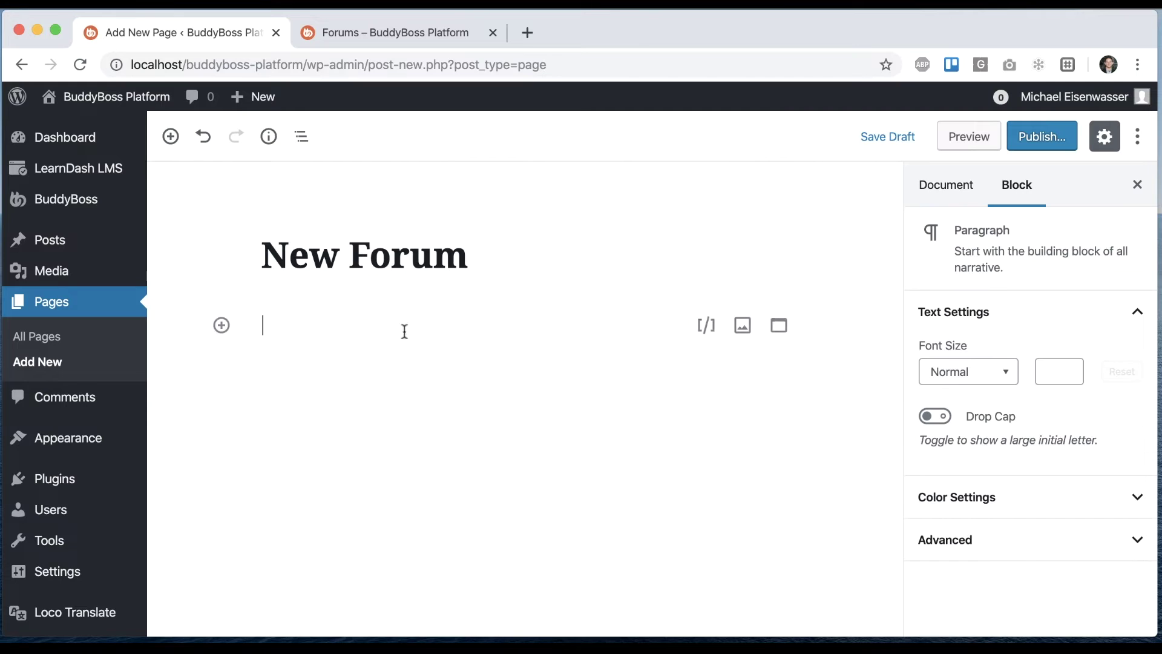
pyautogui.click(221, 326)
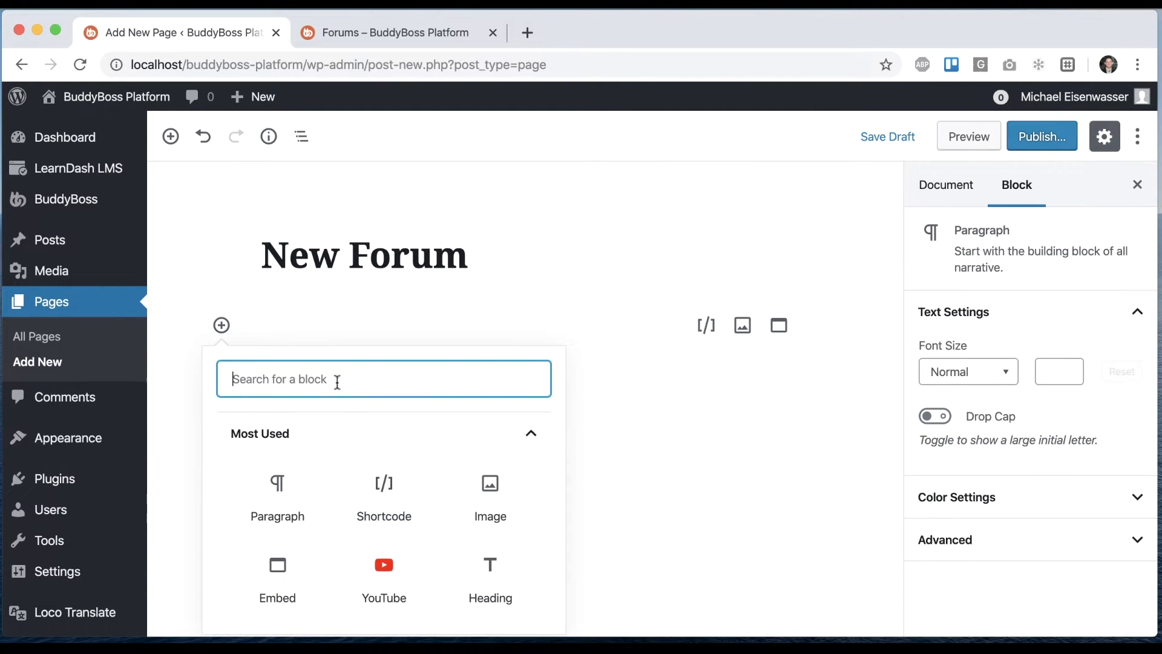
pyautogui.write('s')
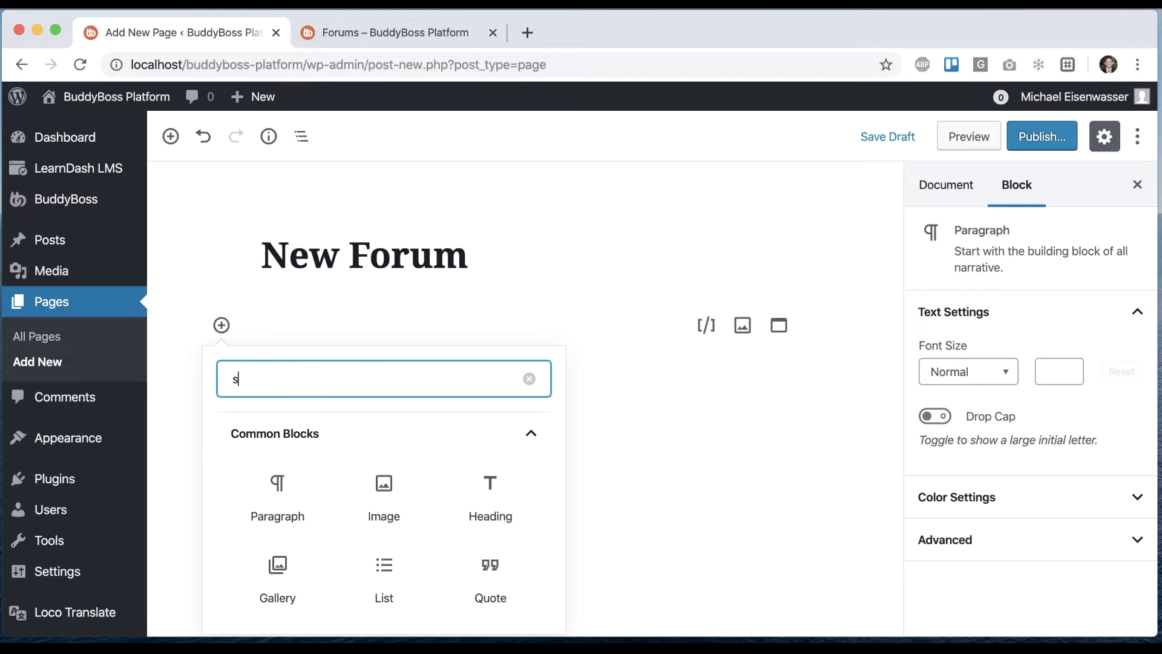
pyautogui.write('hor')
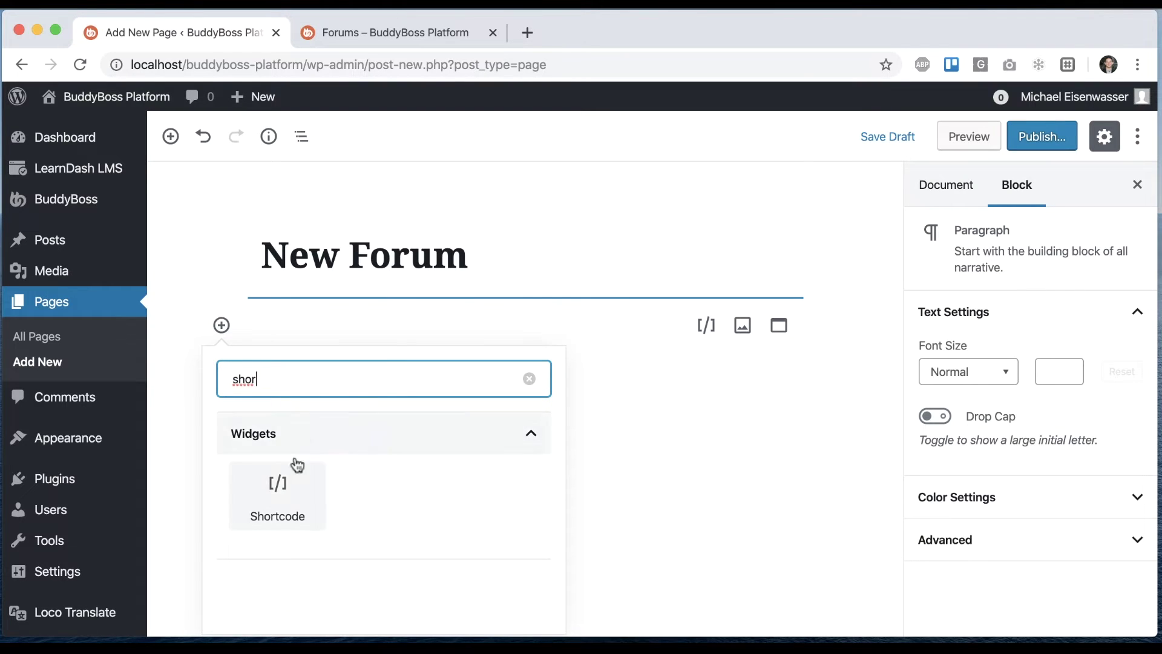
pyautogui.click(295, 473)
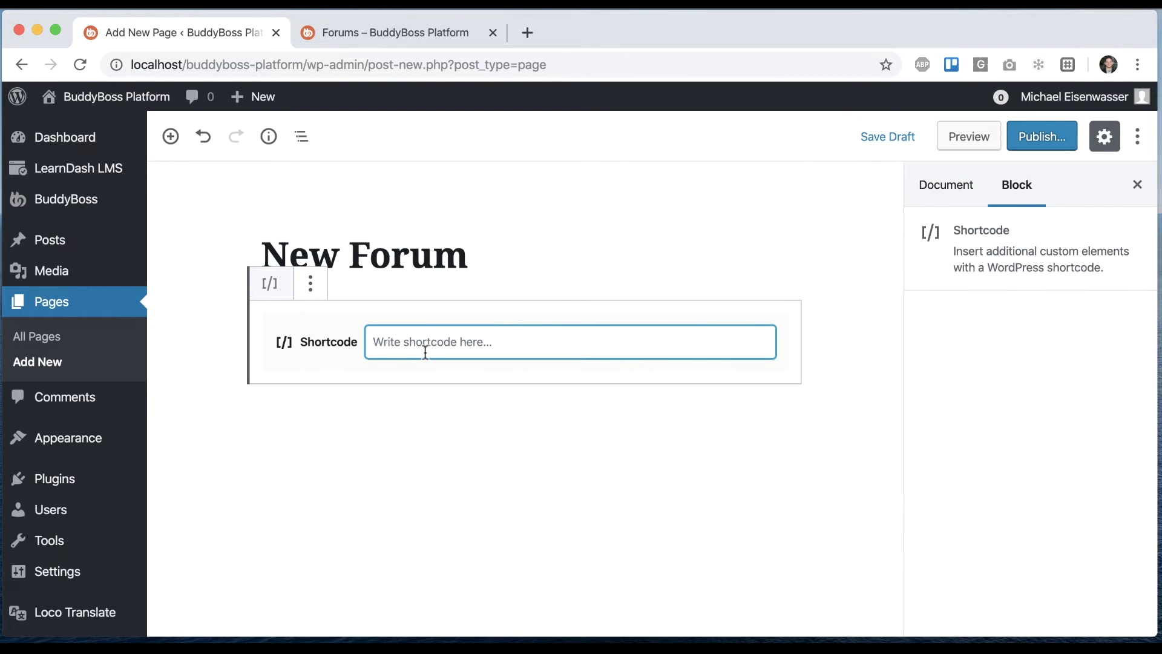
pyautogui.write('[bbp-forum-form]')
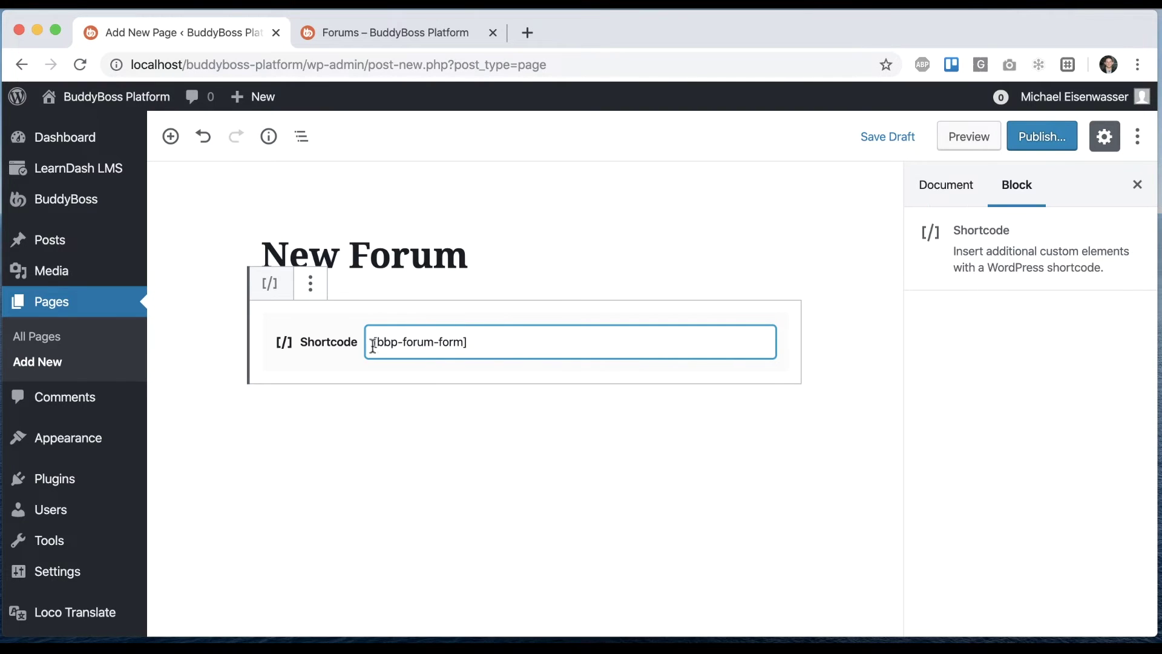
pyautogui.click(822, 254)
pyautogui.moveTo(525, 294)
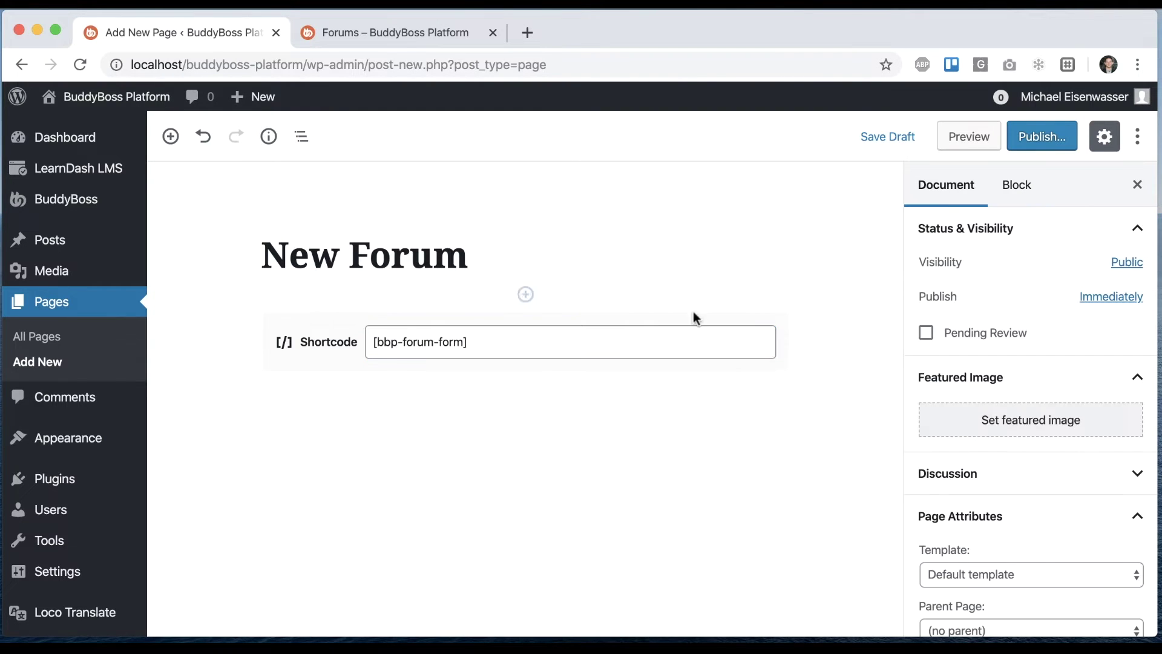
pyautogui.click(1044, 136)
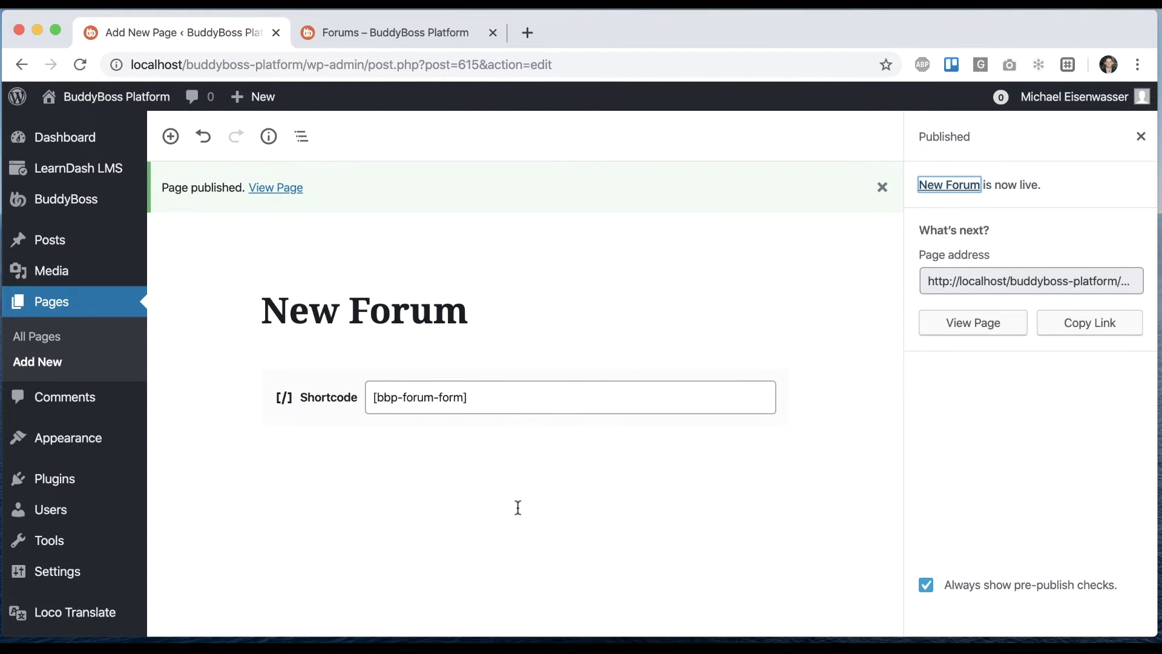
# Step: View the published New Forum page showing the Create New Forum form
pyautogui.click(268, 189)
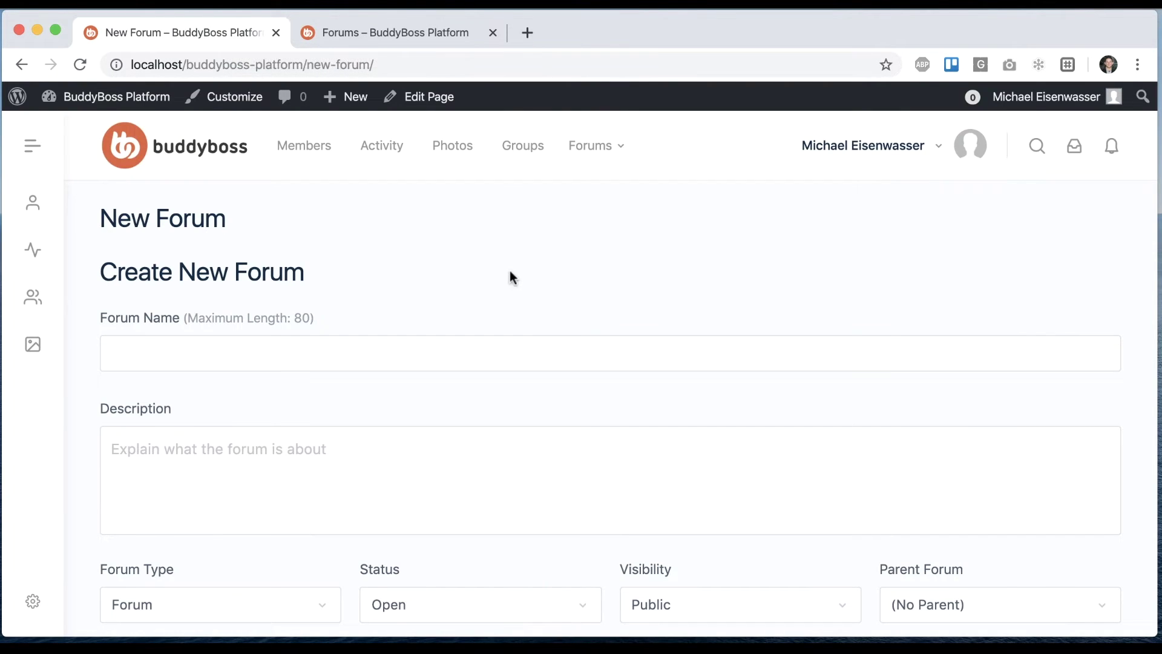
# Step: Enter 'Mathematics Forum' in the Forum Name field of the Create New Forum form
pyautogui.moveTo(103, 218); pyautogui.dragTo(239, 221)
pyautogui.click(417, 225)
pyautogui.scroll(-1, 156, 269)
pyautogui.scroll(-3, 672, 459)
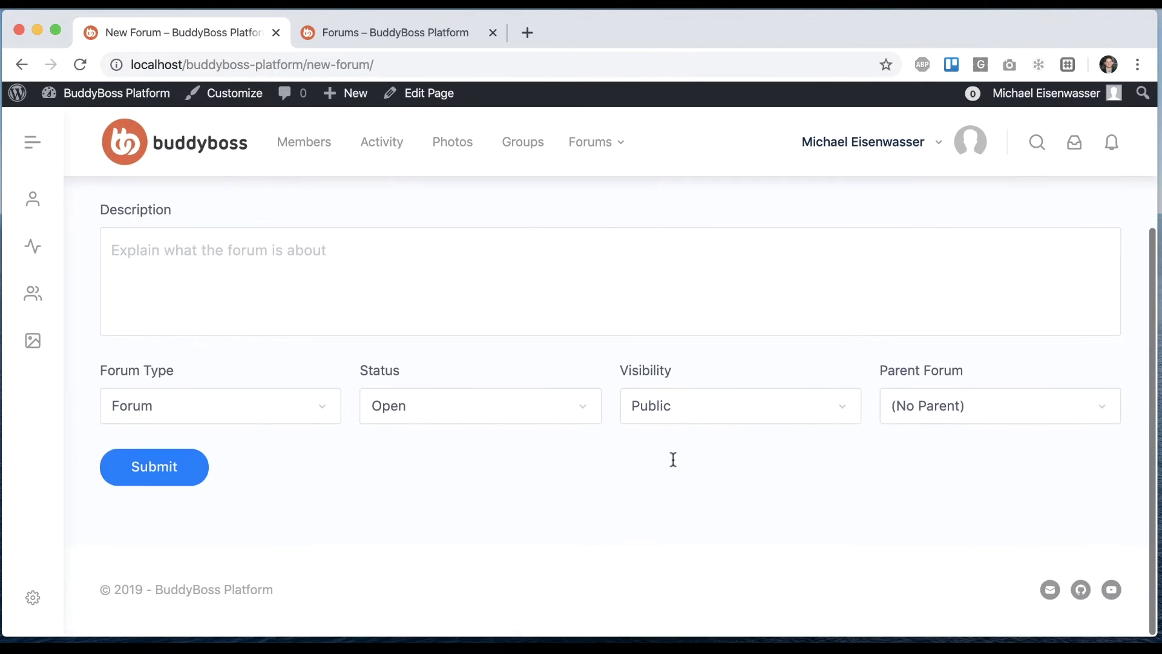
pyautogui.scroll(2, 674, 460)
pyautogui.scroll(2, 673, 460)
pyautogui.click(332, 324)
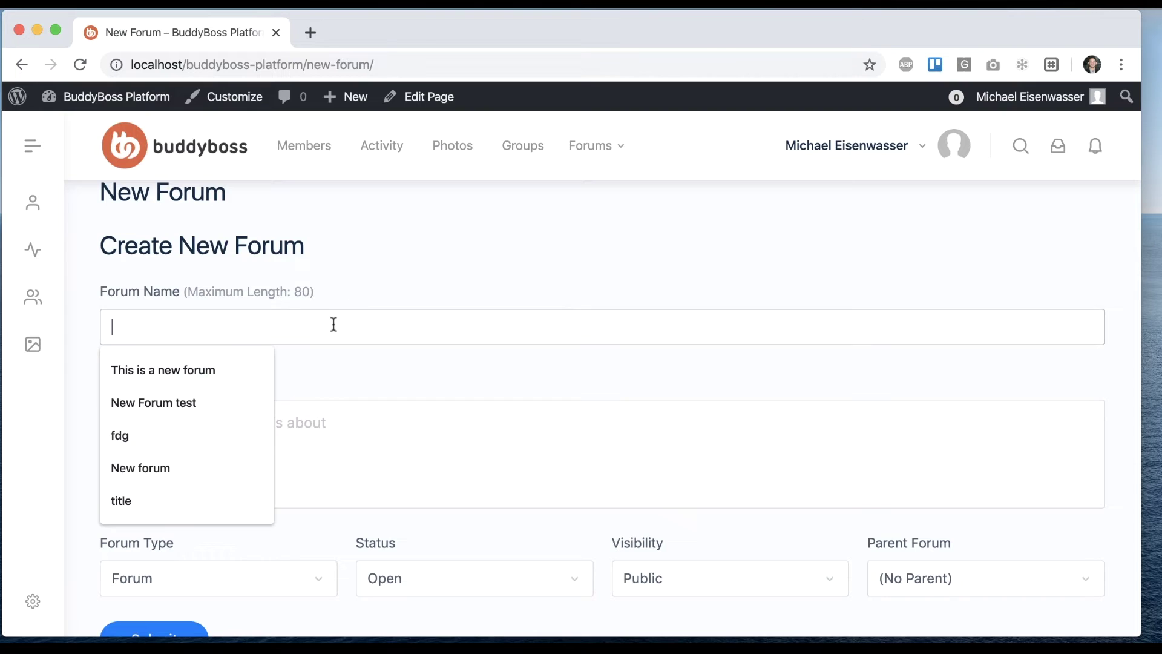
pyautogui.write('Mathe')
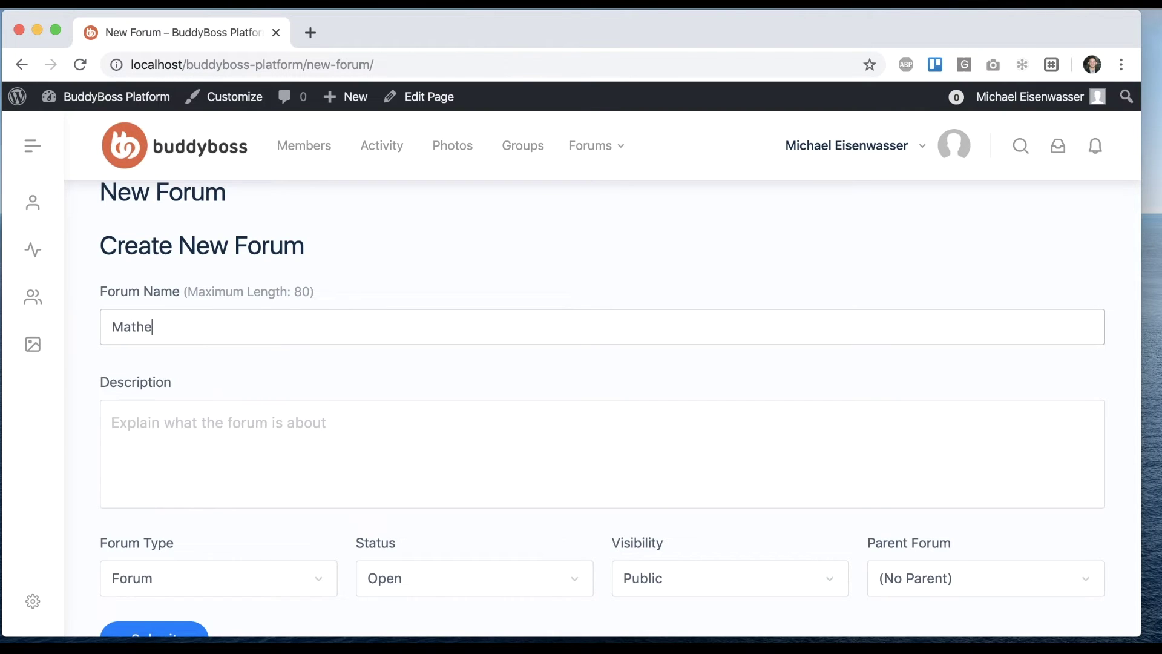
pyautogui.write('matics Forum')
pyautogui.click(498, 254)
pyautogui.scroll(-1, 497, 253)
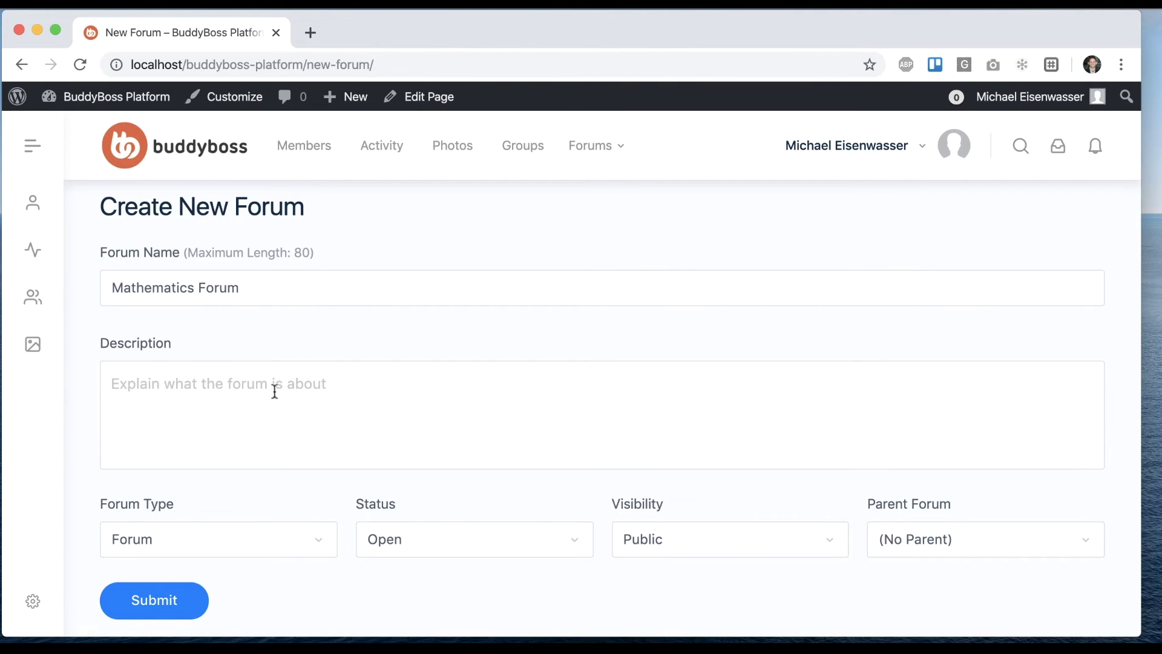
pyautogui.scroll(-1, 301, 413)
pyautogui.scroll(-1, 301, 413)
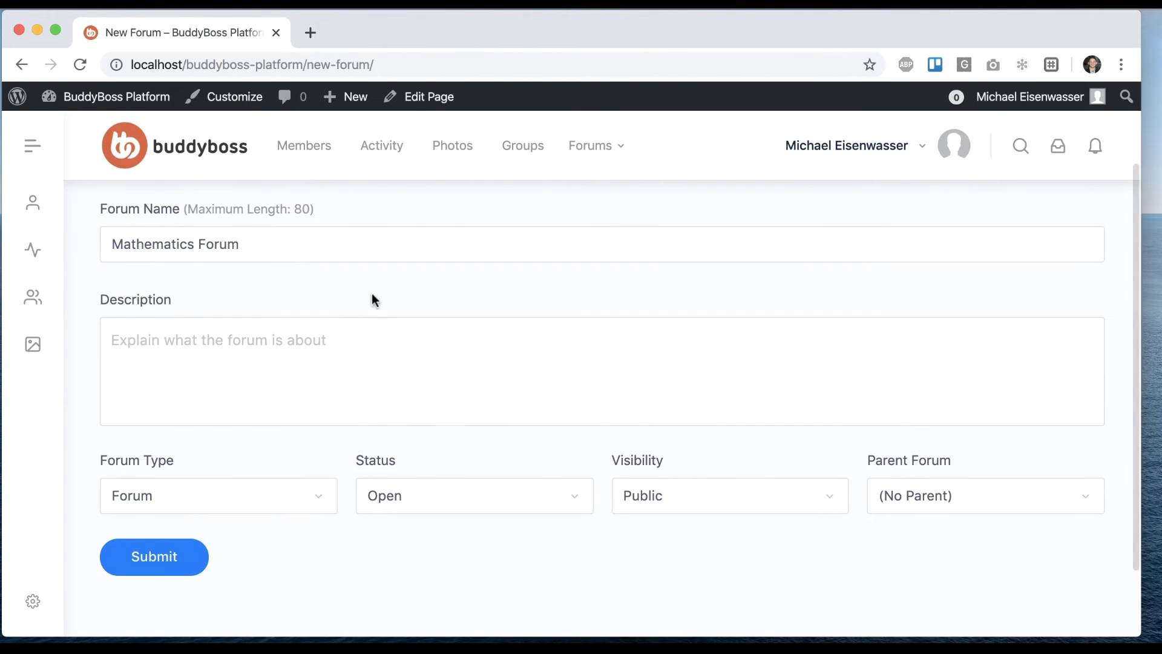
pyautogui.scroll(-1, 385, 291)
pyautogui.scroll(-1, 484, 295)
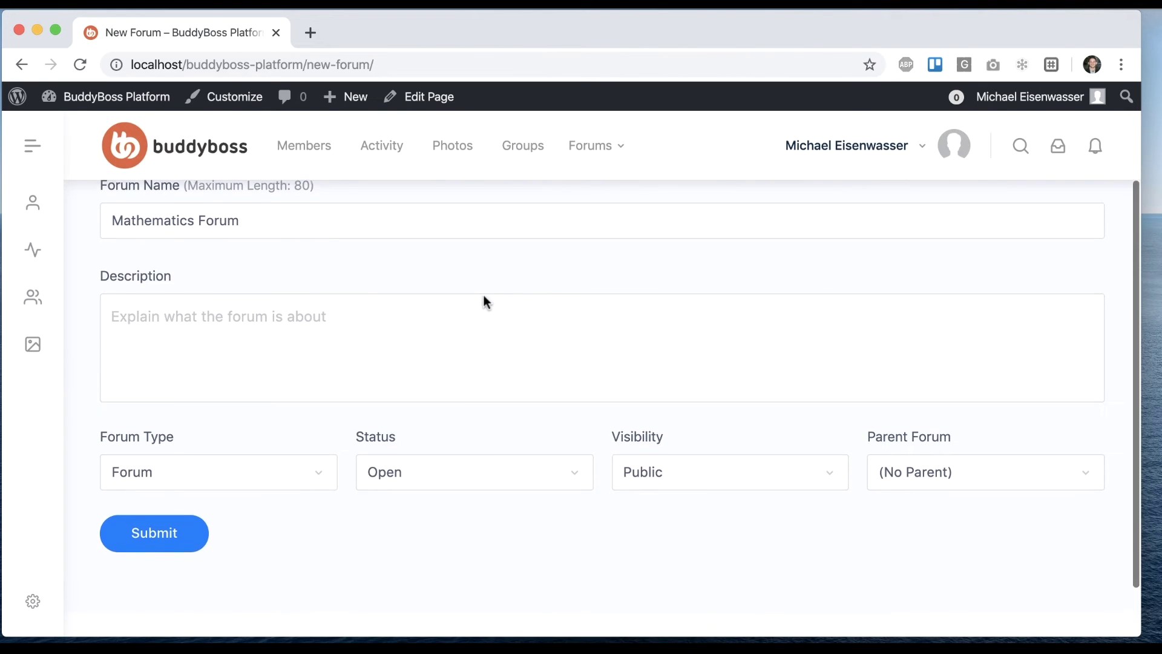
# Step: Review the Forum Type and Status options, keep status Open, and submit the form
pyautogui.click(197, 468)
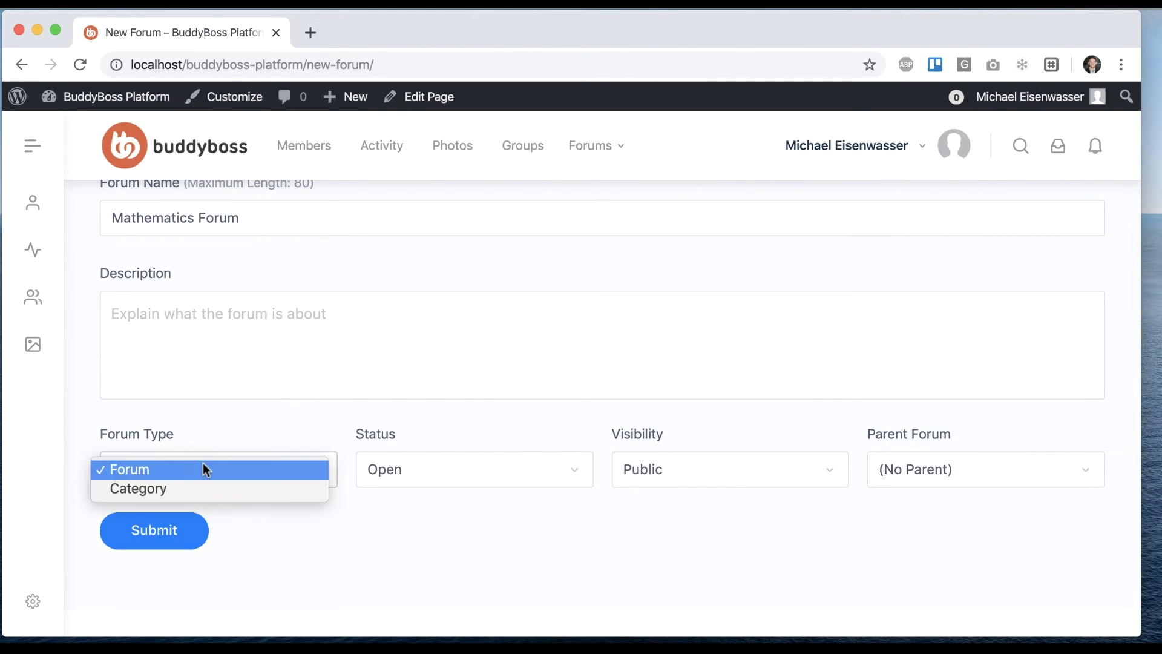
pyautogui.click(462, 469)
pyautogui.click(466, 506)
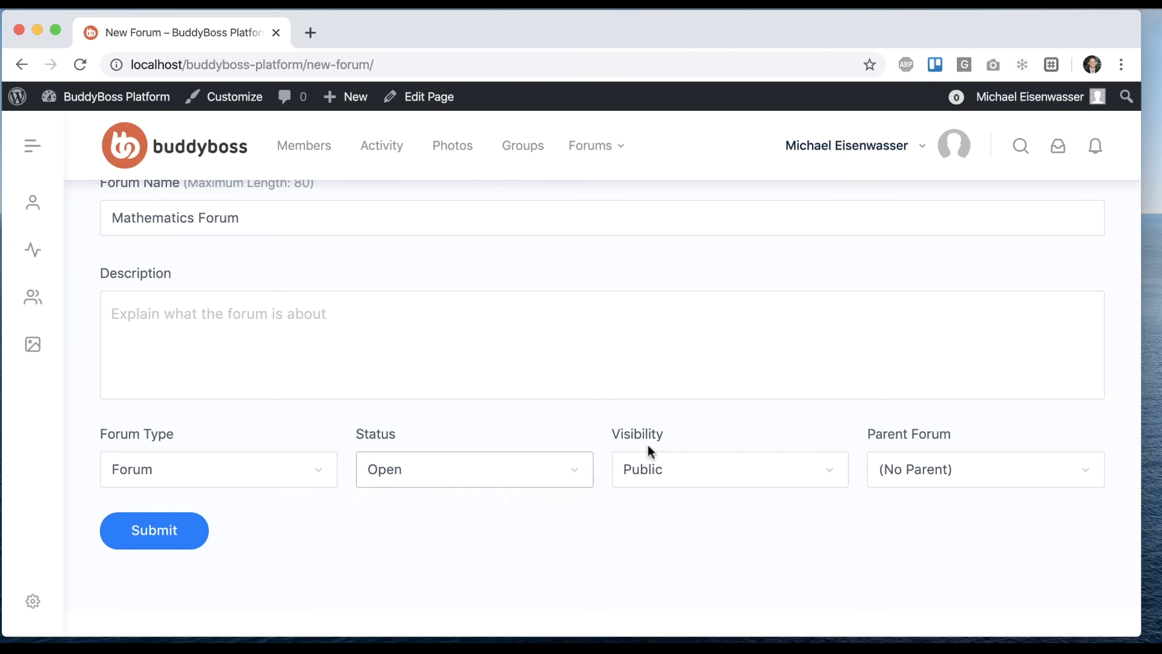
pyautogui.scroll(-1, 735, 409)
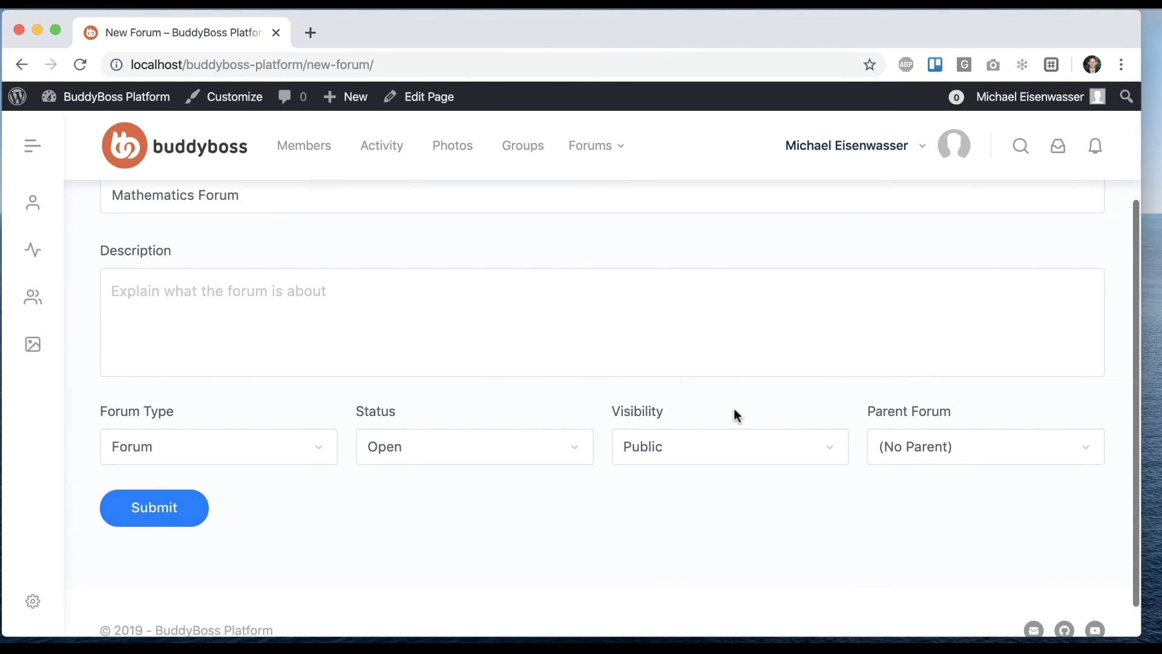
pyautogui.scroll(2, 735, 408)
pyautogui.scroll(1, 735, 408)
pyautogui.scroll(-2, 735, 408)
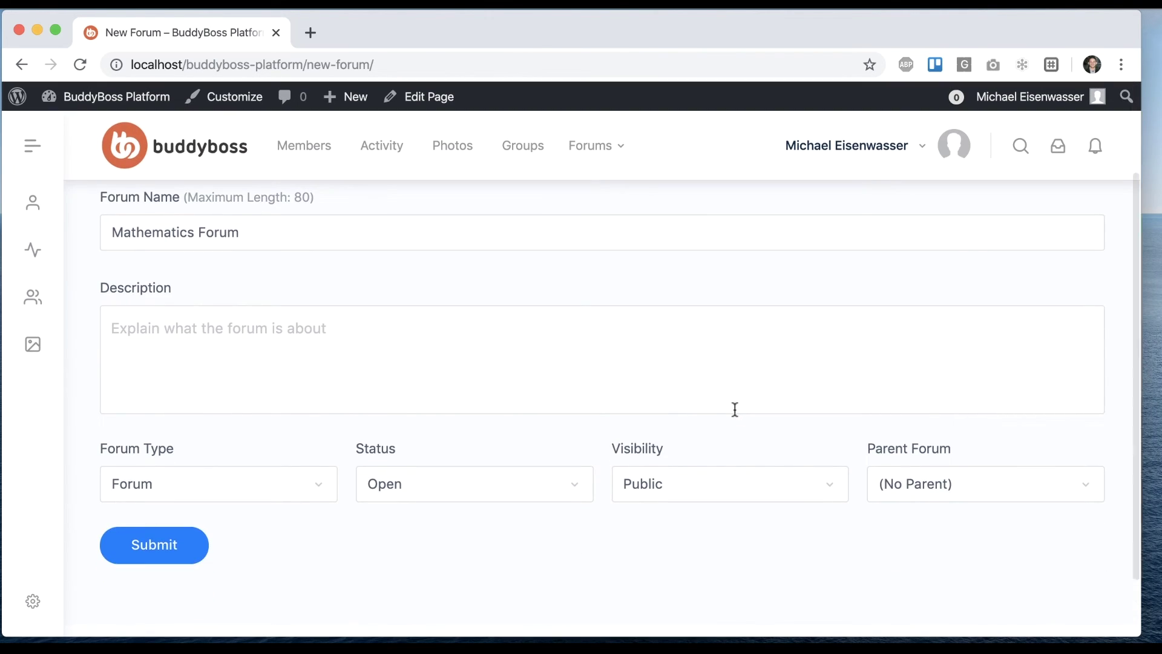
pyautogui.click(128, 545)
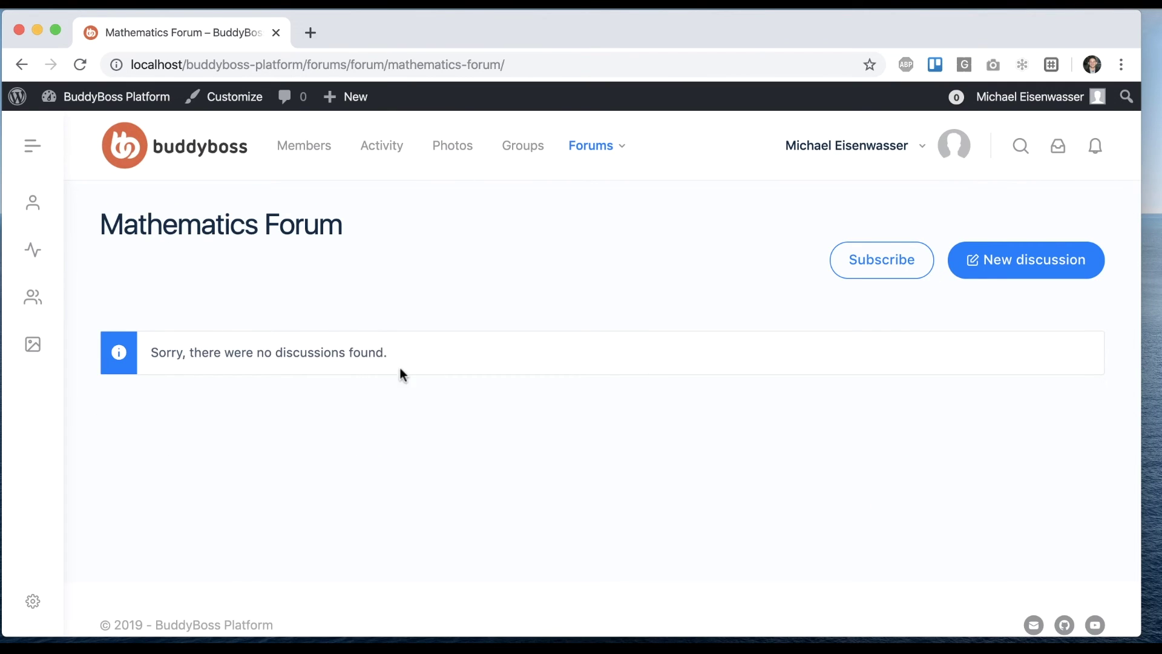
# Step: Post a new discussion titled 'Here we go' with body 'Discussion details'
pyautogui.click(981, 270)
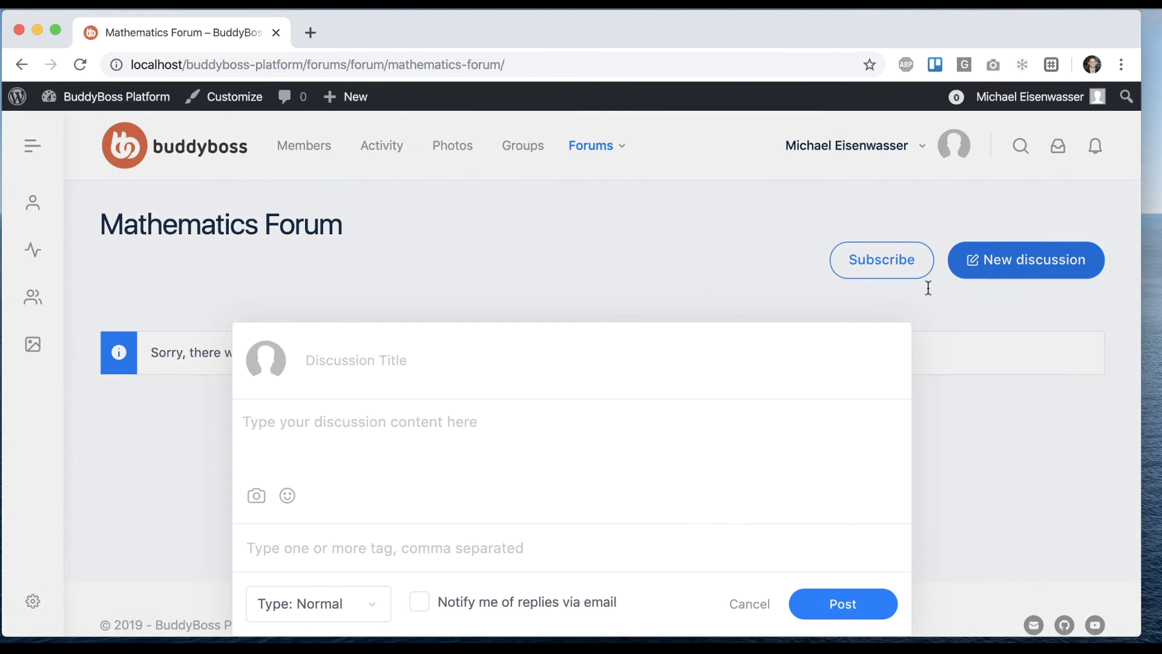
pyautogui.click(517, 366)
pyautogui.write('Here we go')
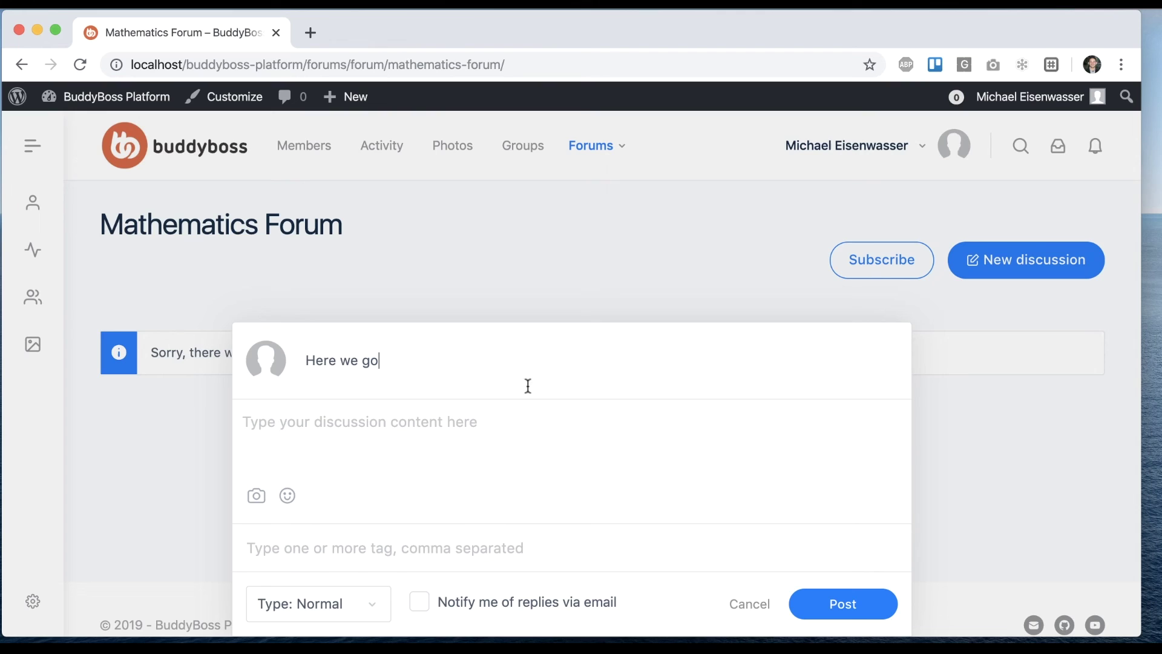
pyautogui.click(457, 425)
pyautogui.write('Disc')
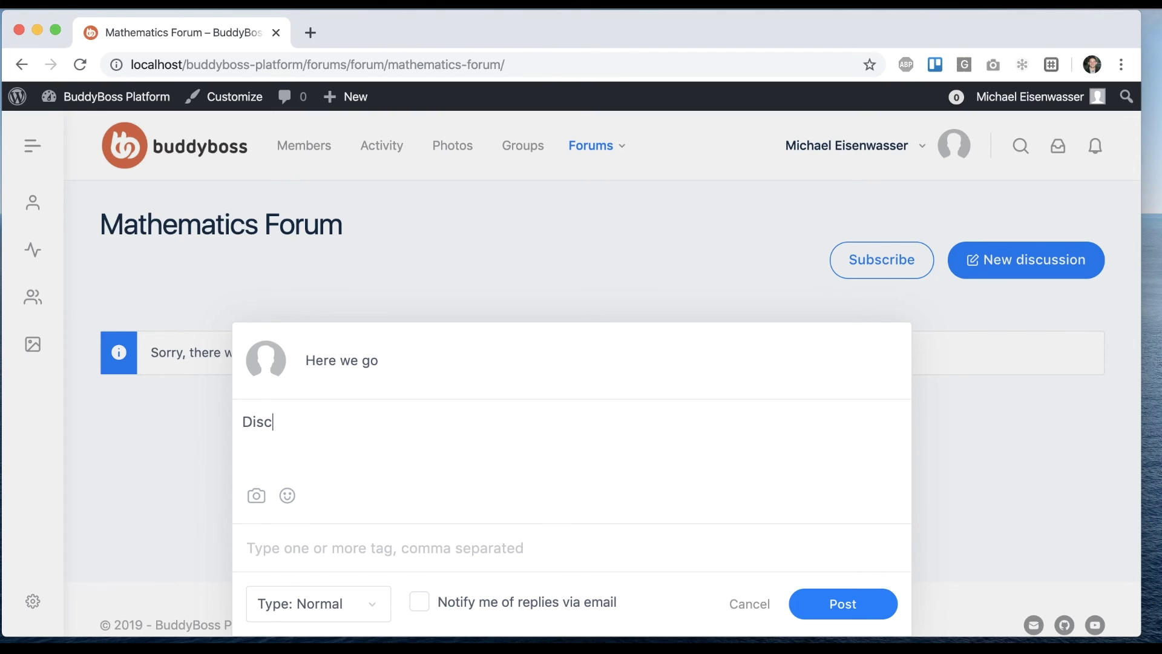
pyautogui.press('BackSpace')
pyautogui.write('ssion details')
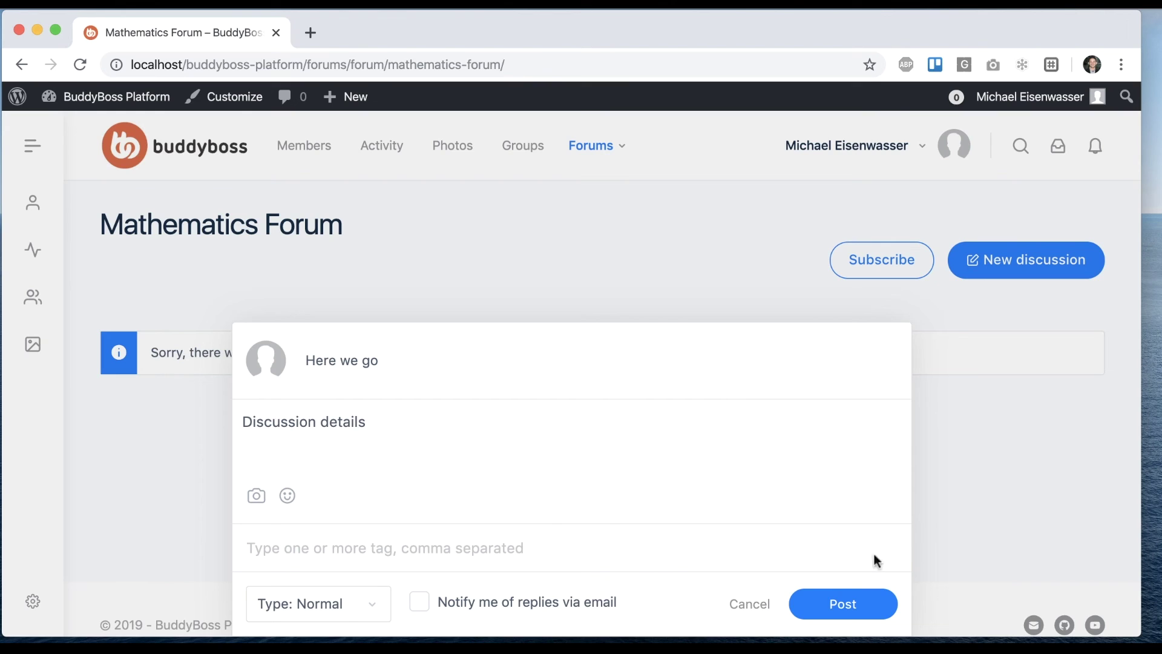
pyautogui.click(826, 605)
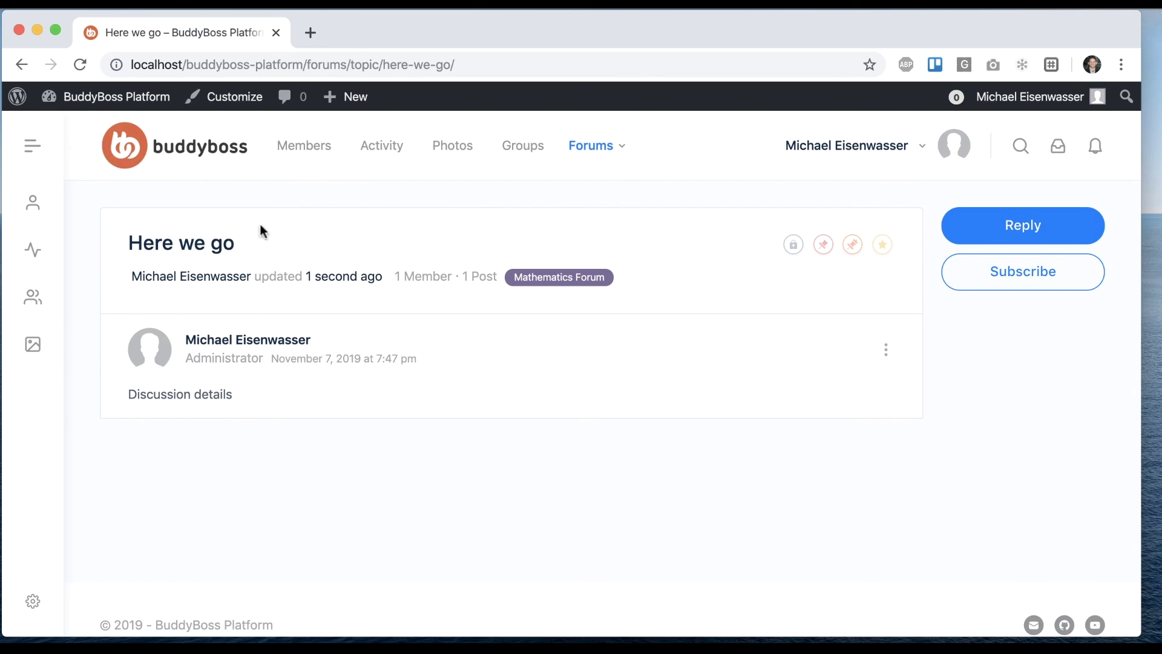
# Step: Go back in the browser to the Mathematics Forum page listing 'Here we go'
pyautogui.click(21, 63)
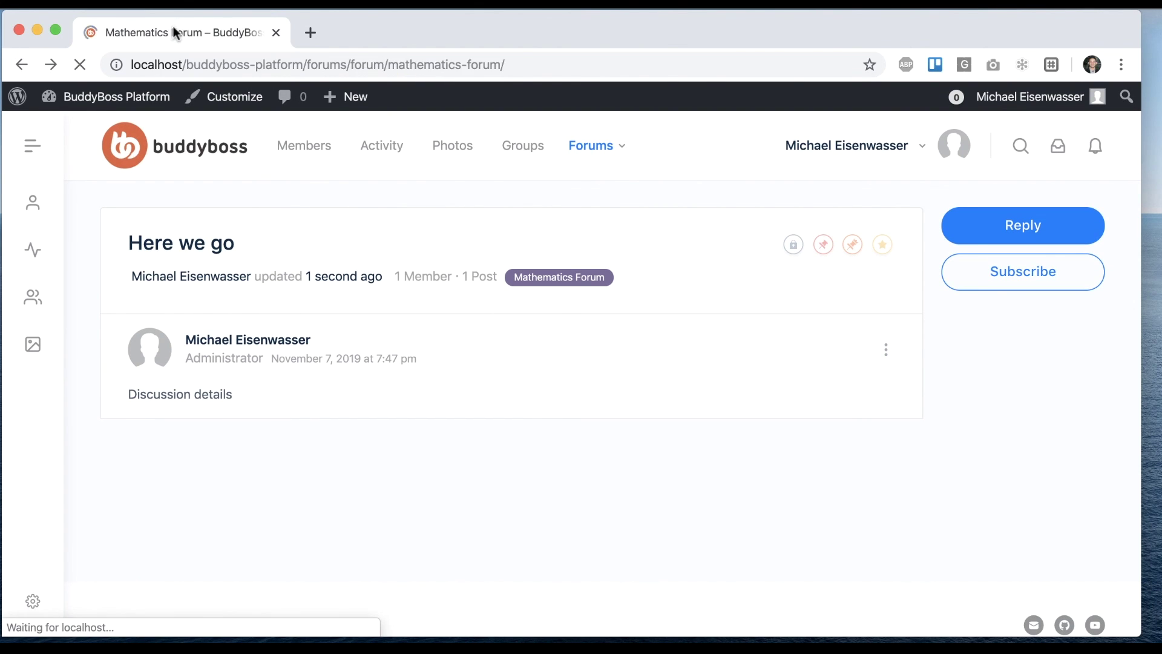